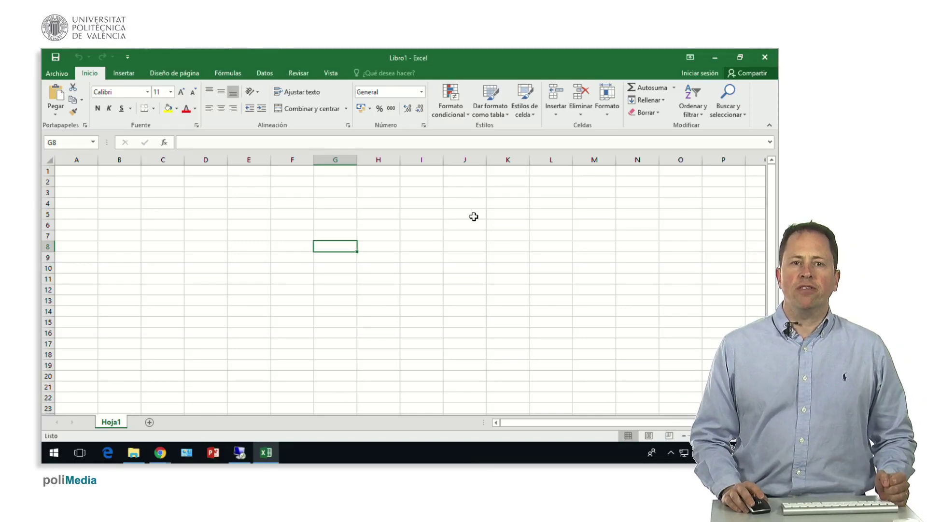
Bring the Chrome window with Aena's aircraft traffic statistics in front of Excel
left_click(151, 424)
mouse_move(160, 453)
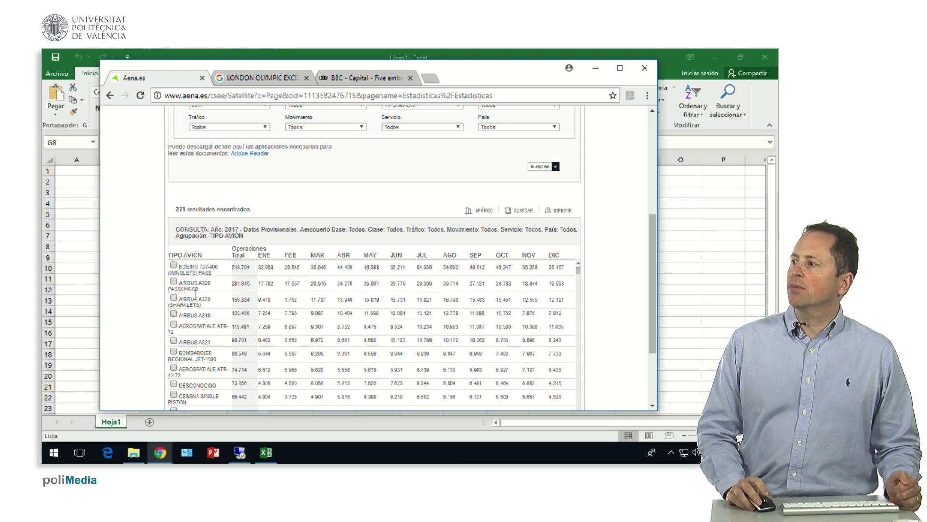
Review the Aena 2017 aircraft-type operations table, then switch back to Excel
scroll(191, 274, "up", 5)
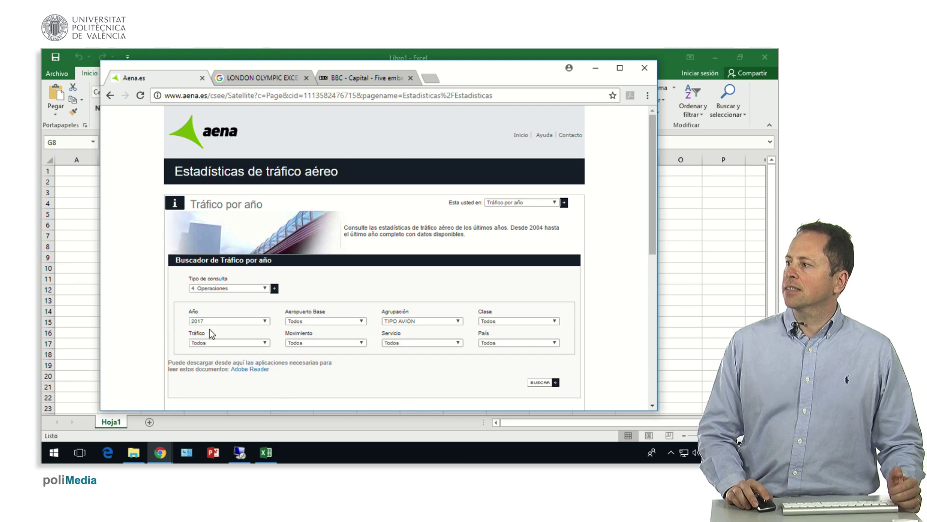
scroll(210, 328, "down", 1)
scroll(216, 329, "down", 5)
scroll(211, 195, "up", 2)
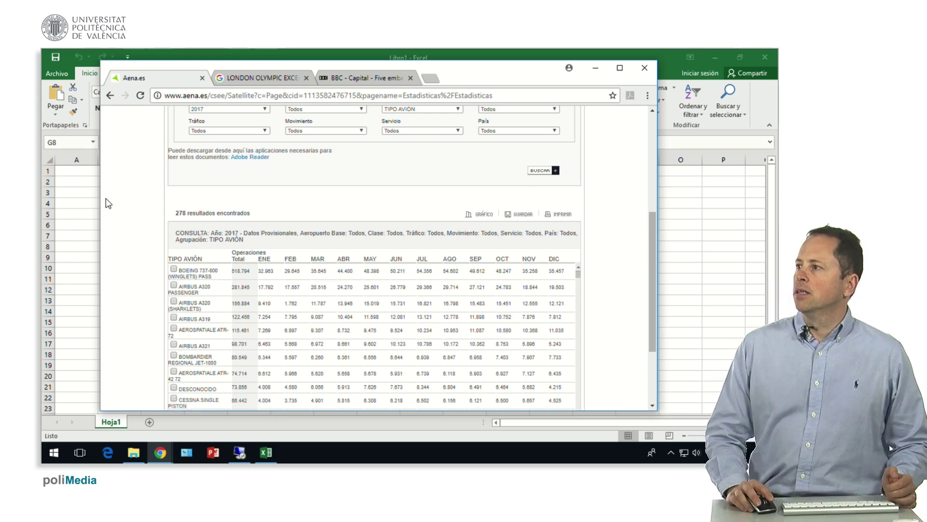
left_click(82, 192)
Open informe.xls and select the Total range C5:C282 to check its status-bar count
left_click(57, 73)
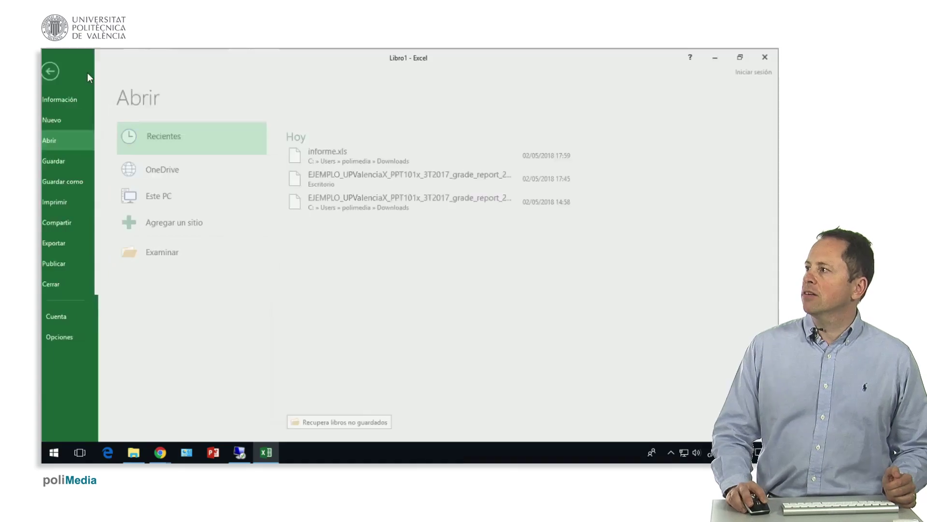
left_click(346, 149)
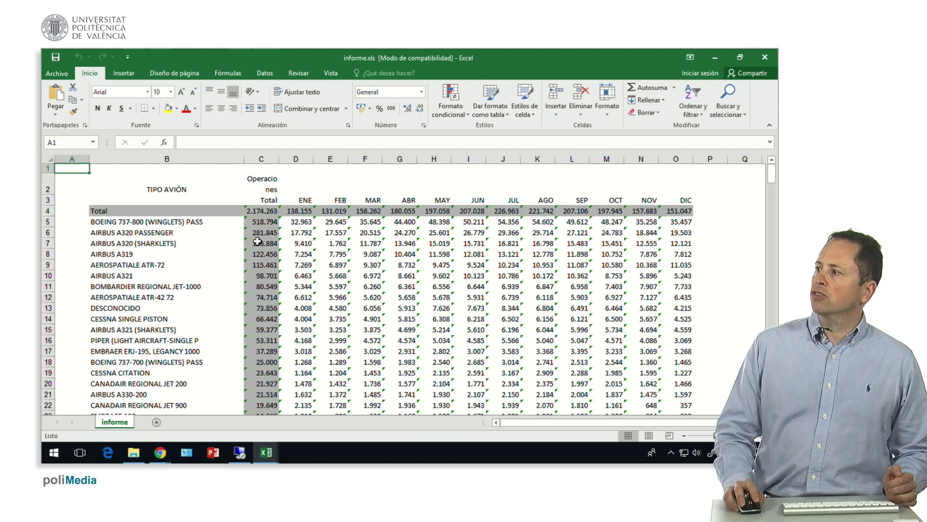
left_click(263, 222)
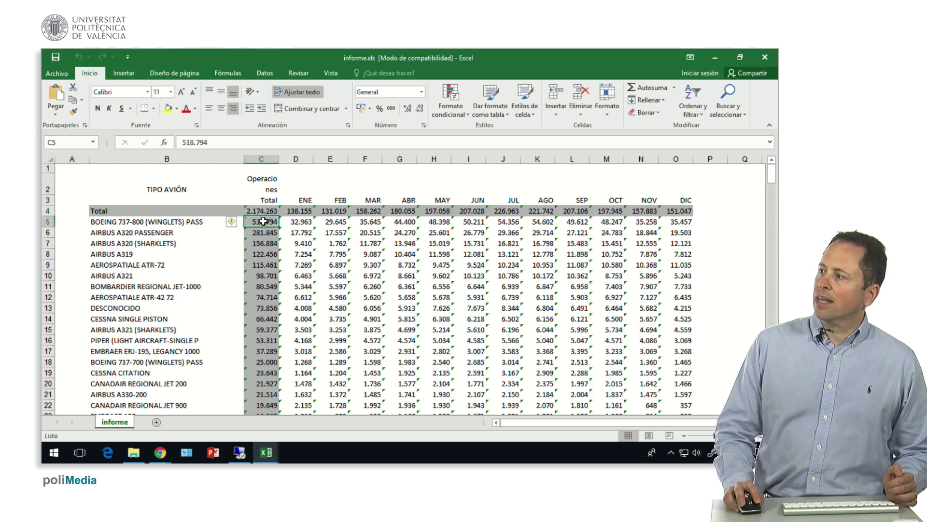
left_click_drag(772, 175, 772, 182)
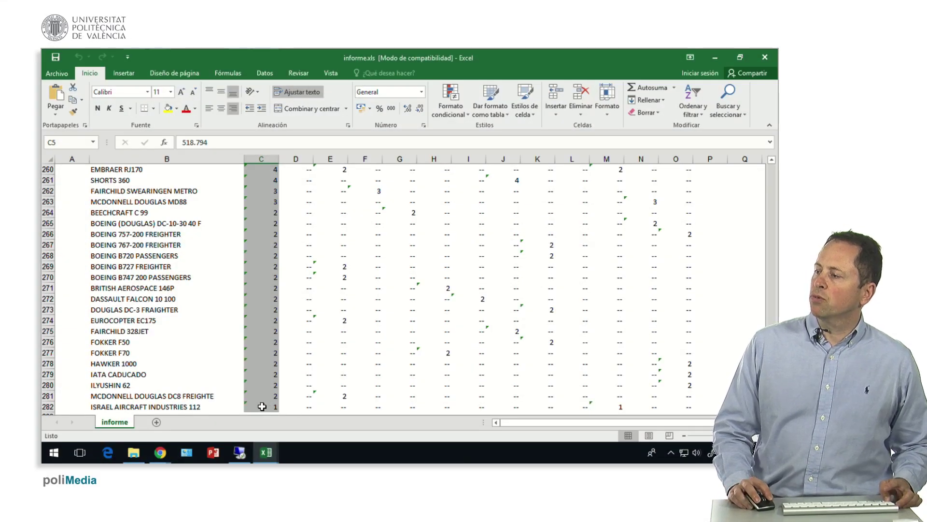
left_click(263, 407, "shift")
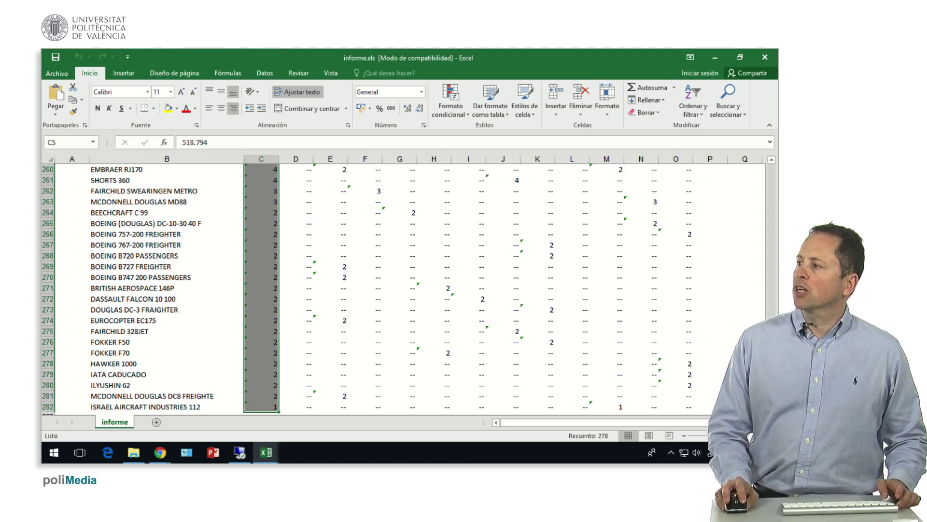
key("ctrl+BackSpace")
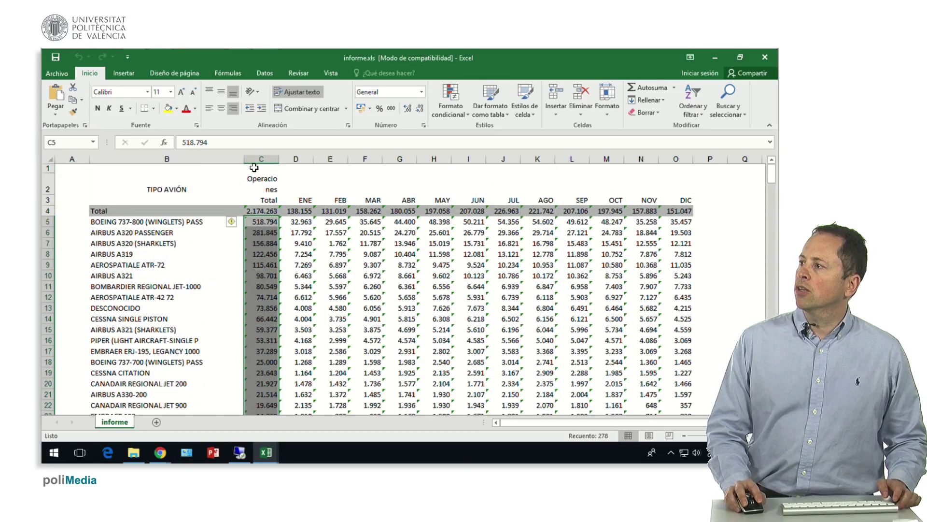
Enter =+SUMA(C5:C282) in cell C1
left_click(254, 168)
type("+")
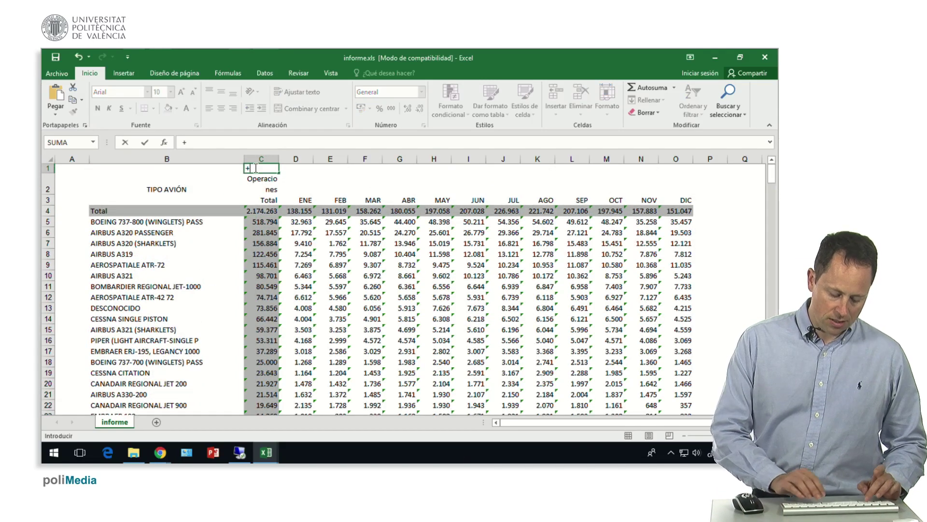
type("suma(C5")
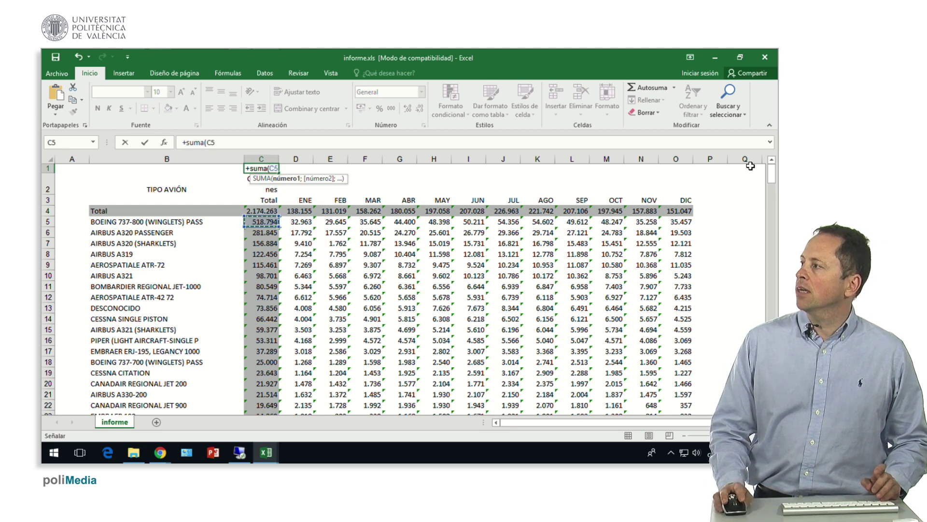
left_click_drag(772, 174, 771, 387)
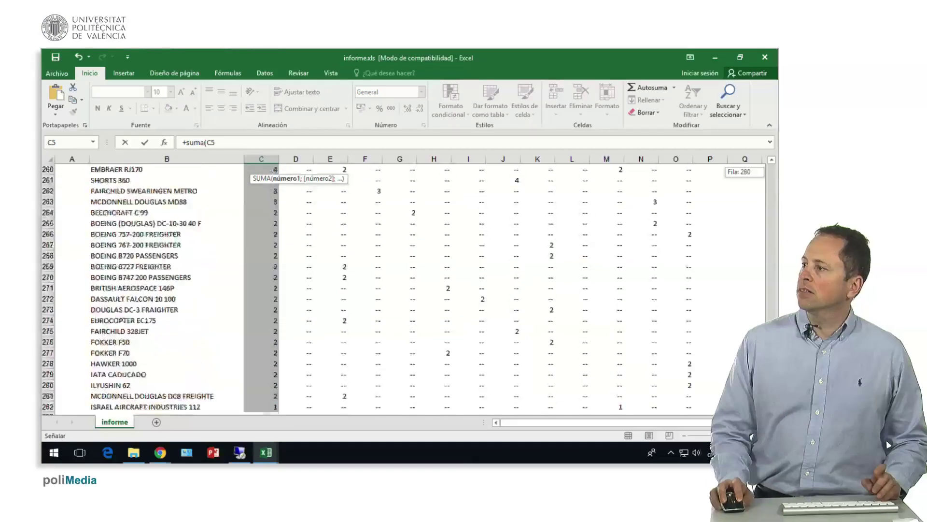
left_click(264, 405, "shift")
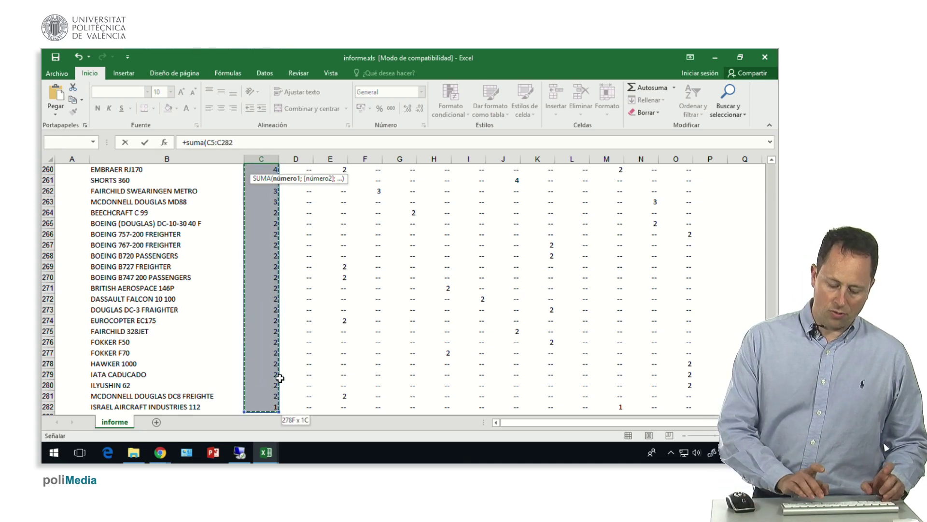
key("Return")
key("ctrl+Up")
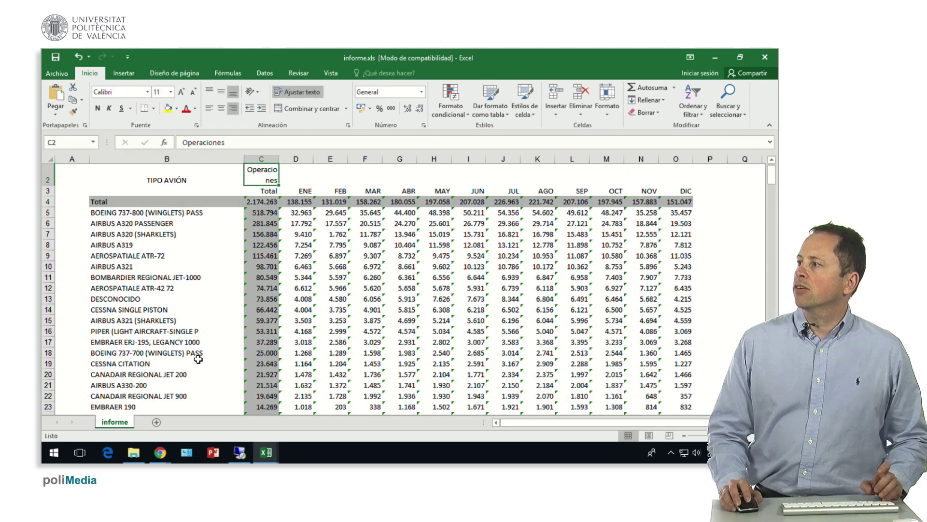
Inspect the grand total in C4 and look through the Total column
scroll(198, 359, "up", 1)
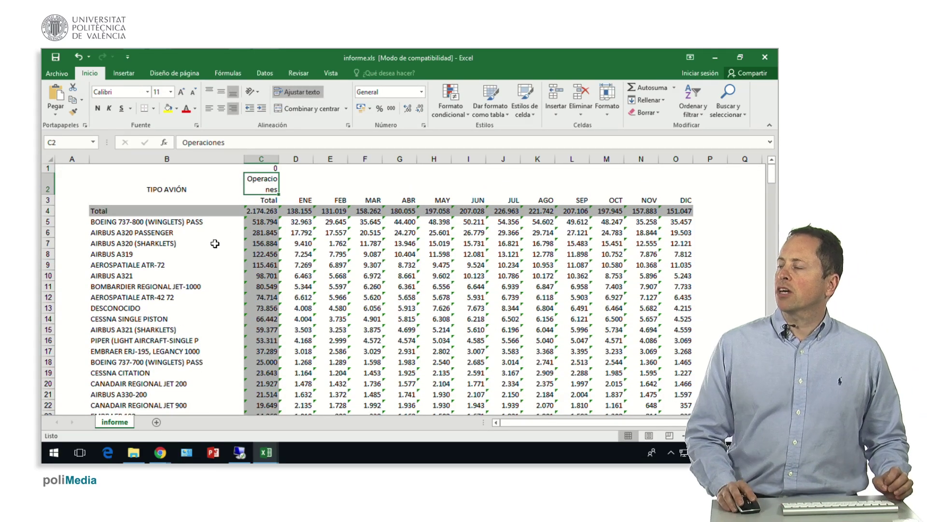
left_click(269, 208)
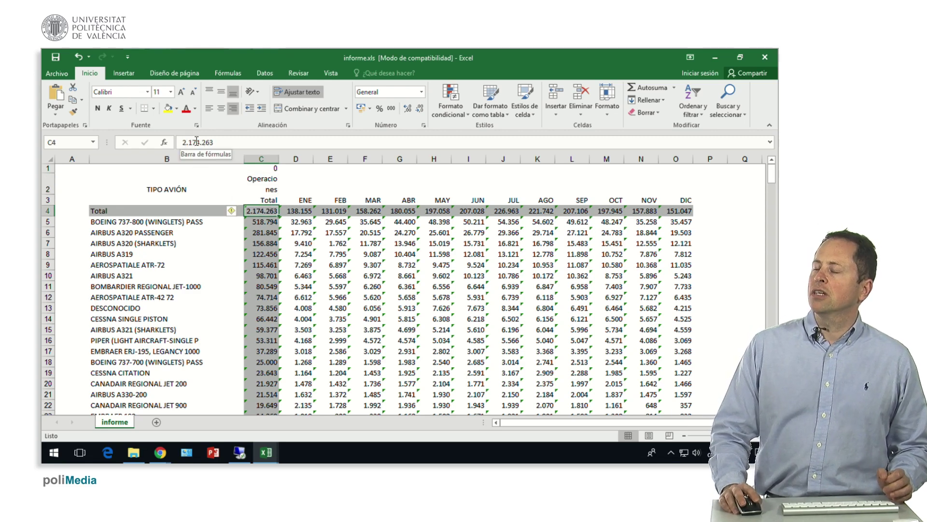
scroll(247, 247, "down", 2)
scroll(248, 251, "down", 8)
scroll(251, 261, "down", 4)
scroll(257, 276, "up", 14)
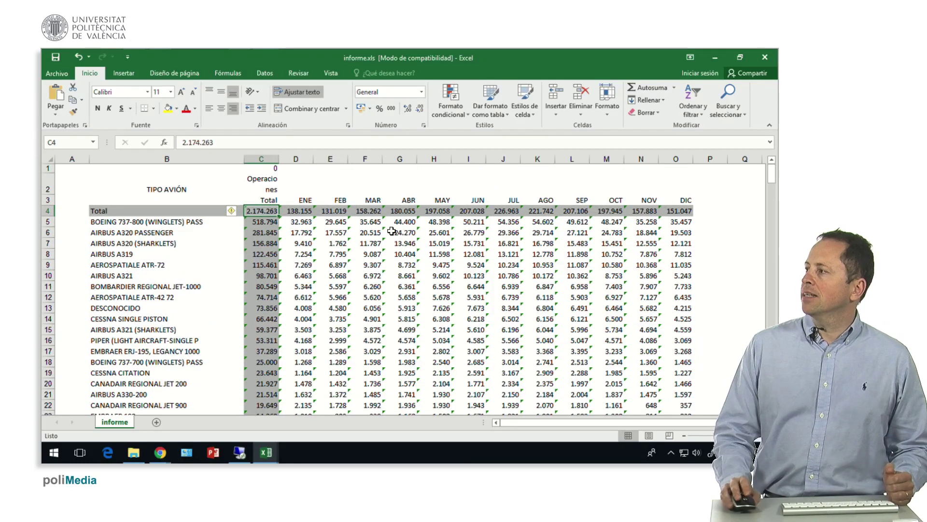
Enter =+VALOR.NUMERO(C5) in Q5 to turn the first total into the number 518794
left_click(722, 224)
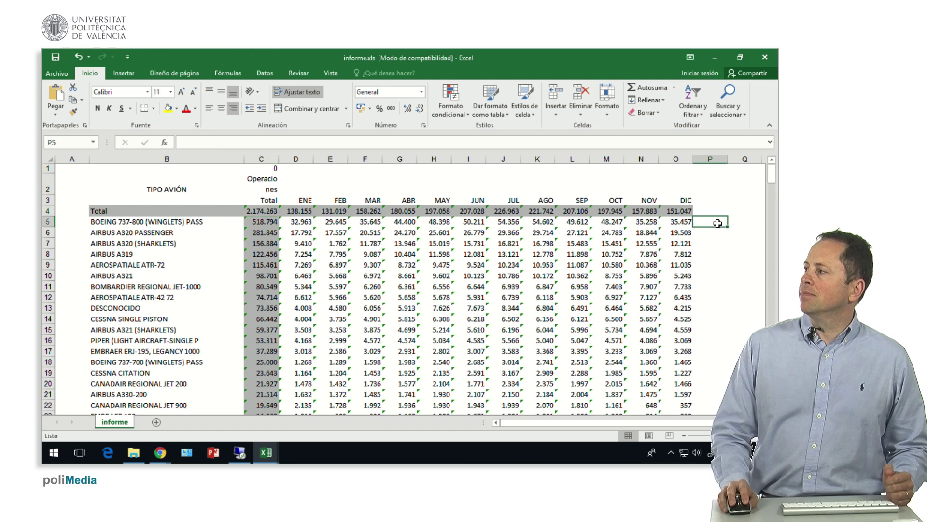
key("Right")
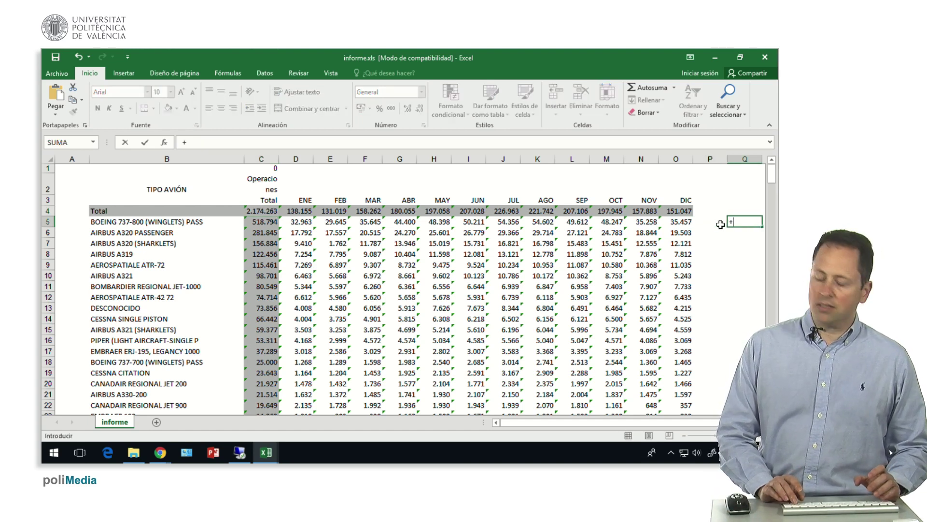
type("valo")
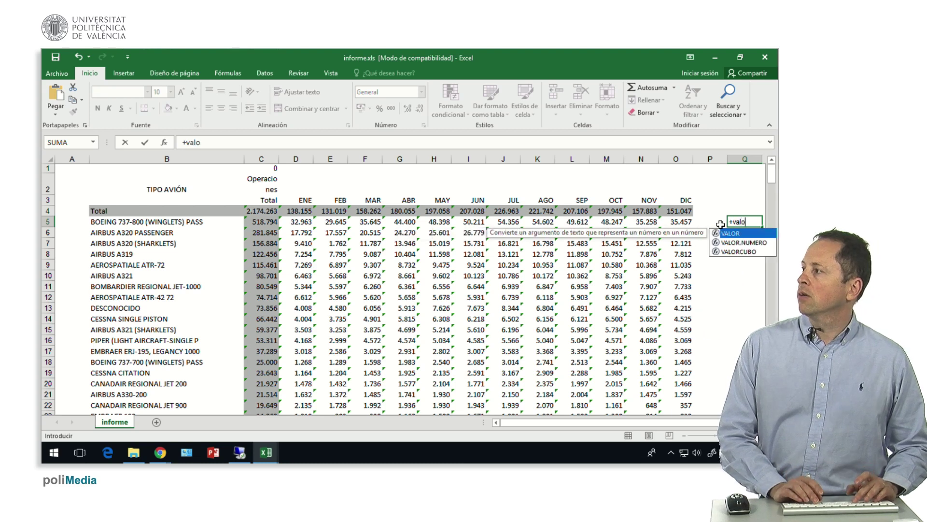
type("r.")
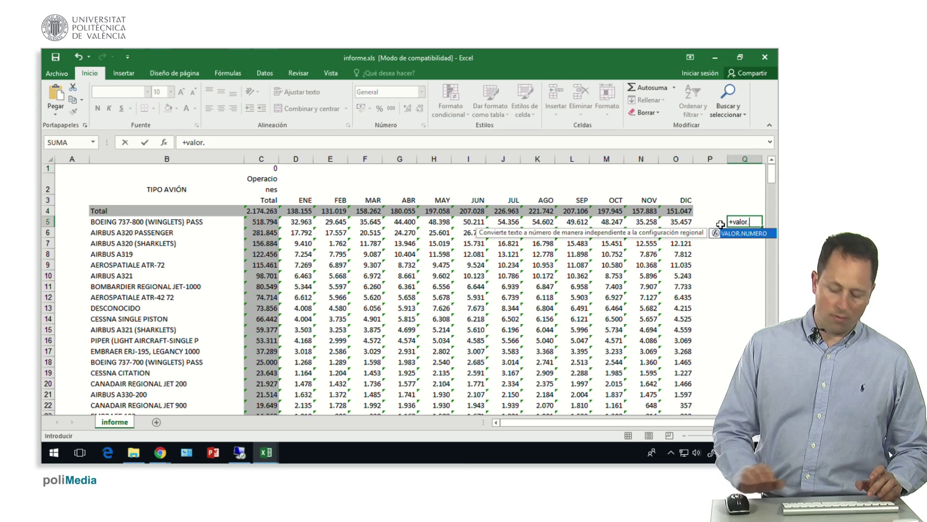
type("numero(C5")
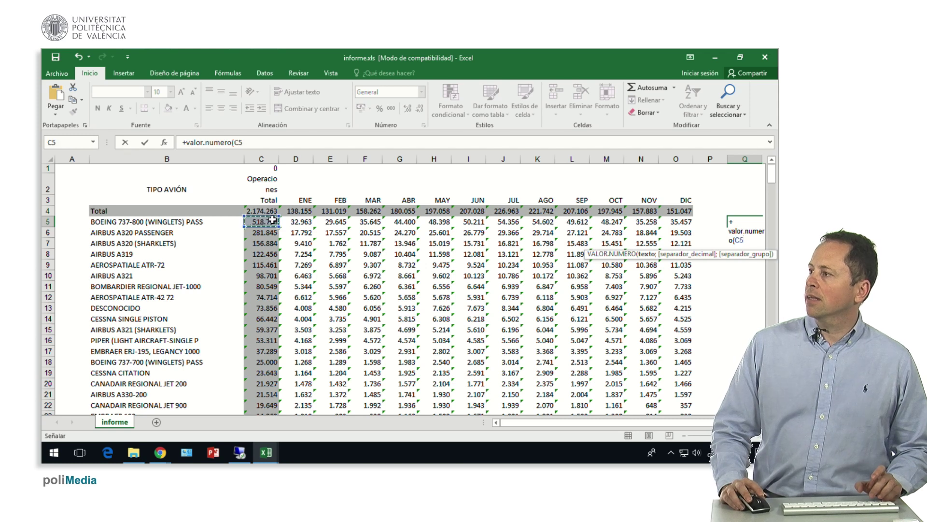
key("Return")
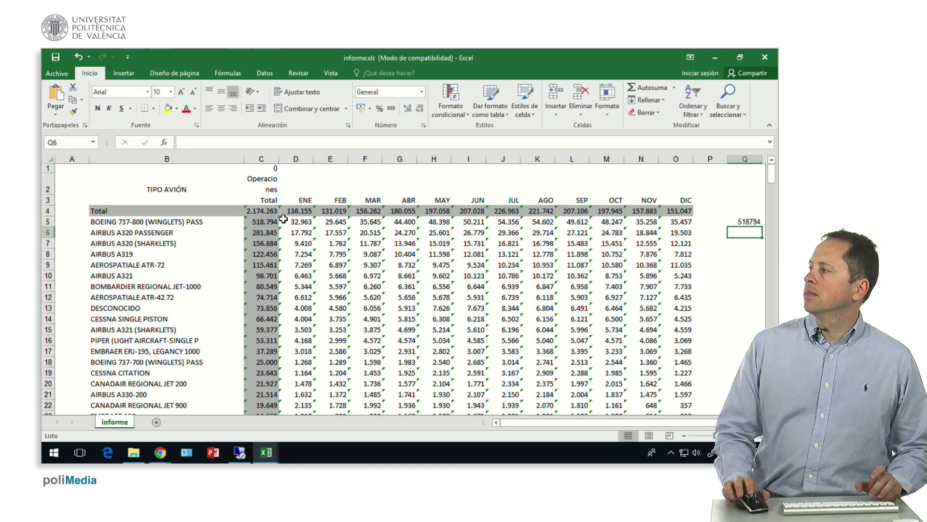
left_click(737, 220)
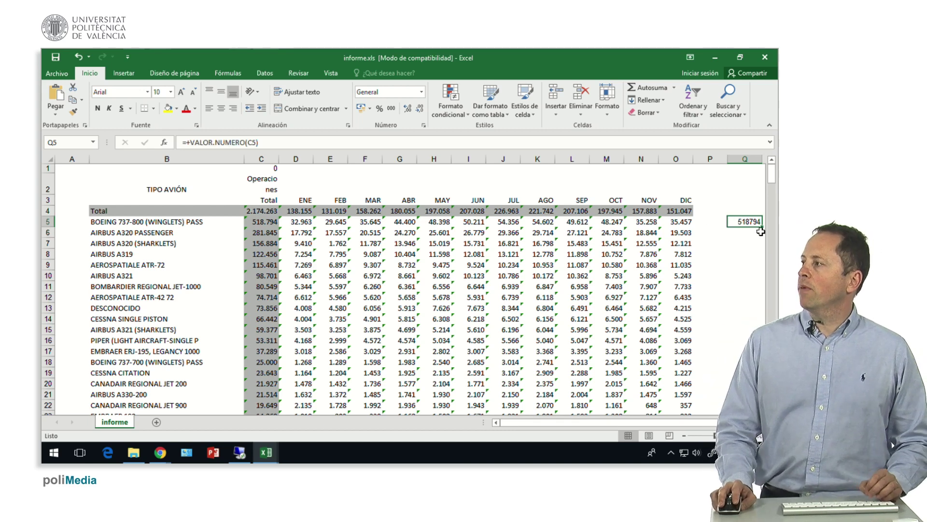
Fill the Q5 VALOR.NUMERO formula down to row 282 and across to column AM
left_click_drag(763, 226, 762, 226)
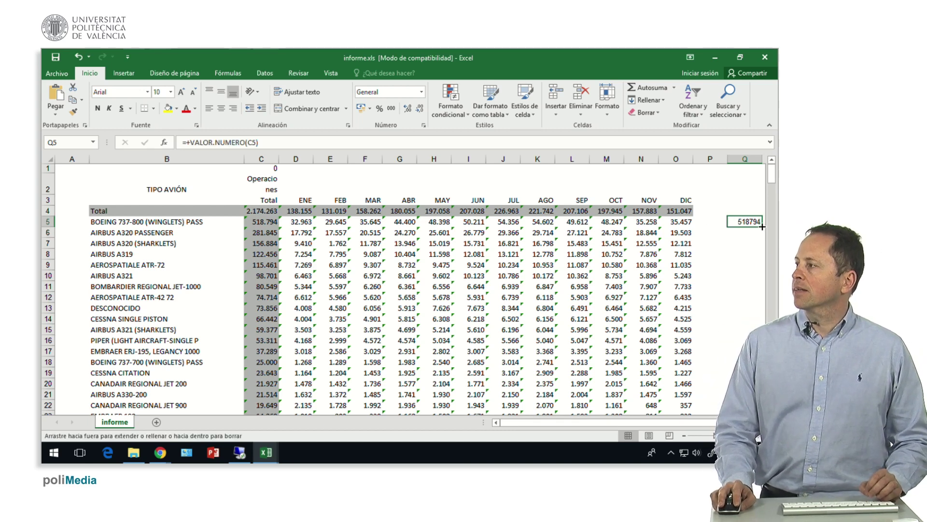
left_click_drag(715, 454, 717, 456)
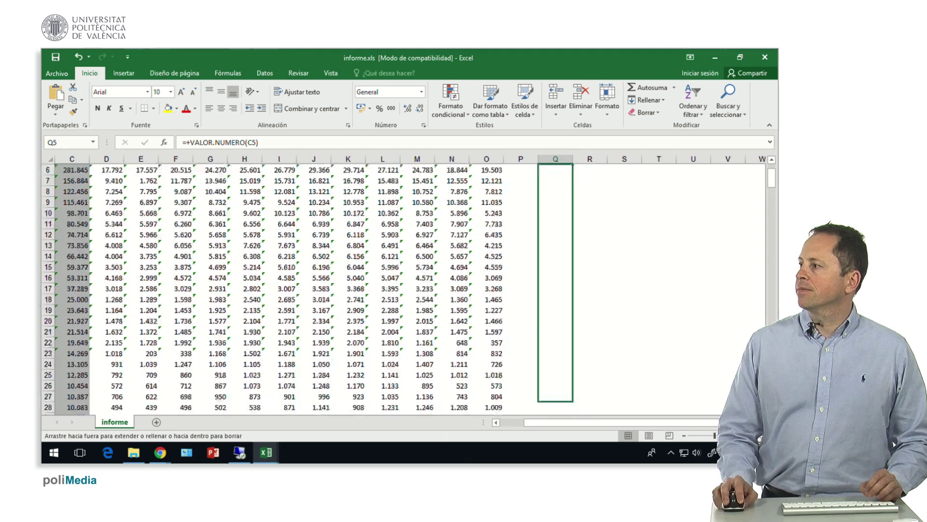
mouse_move(717, 456)
left_mouse_down()
mouse_move(696, 371)
mouse_move(673, 390)
left_mouse_up()
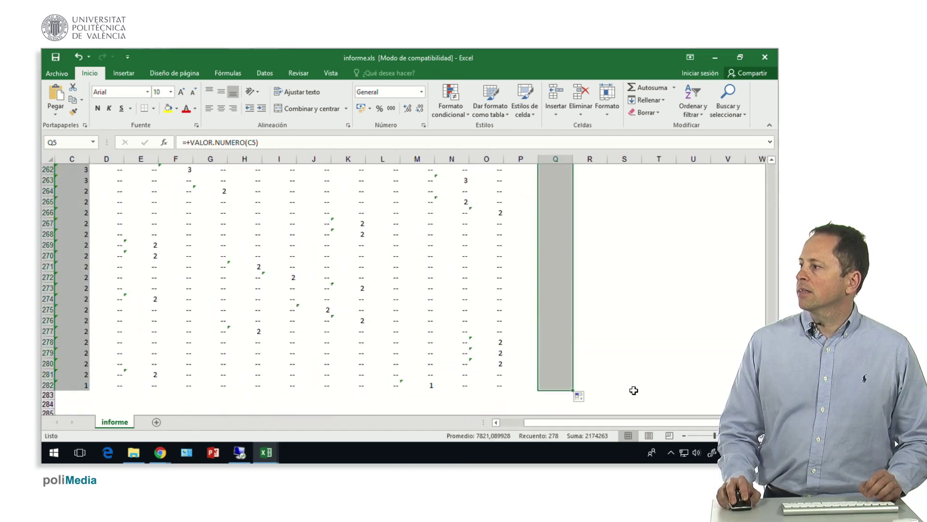
left_click_drag(573, 389, 624, 381)
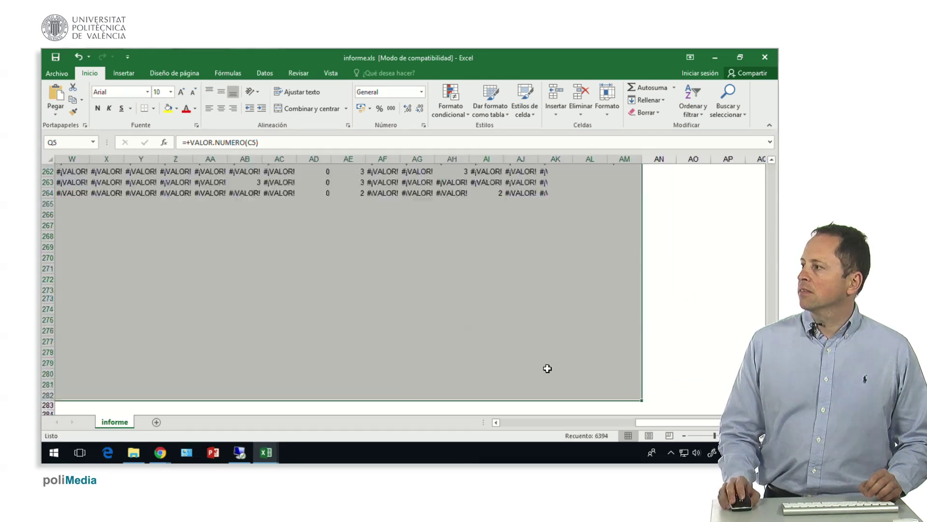
Navigate back up and left to the original '--' data in columns N–O
scroll(544, 369, "up", 6)
scroll(338, 338, "up", 1)
scroll(258, 328, "up", 2)
left_click(258, 328)
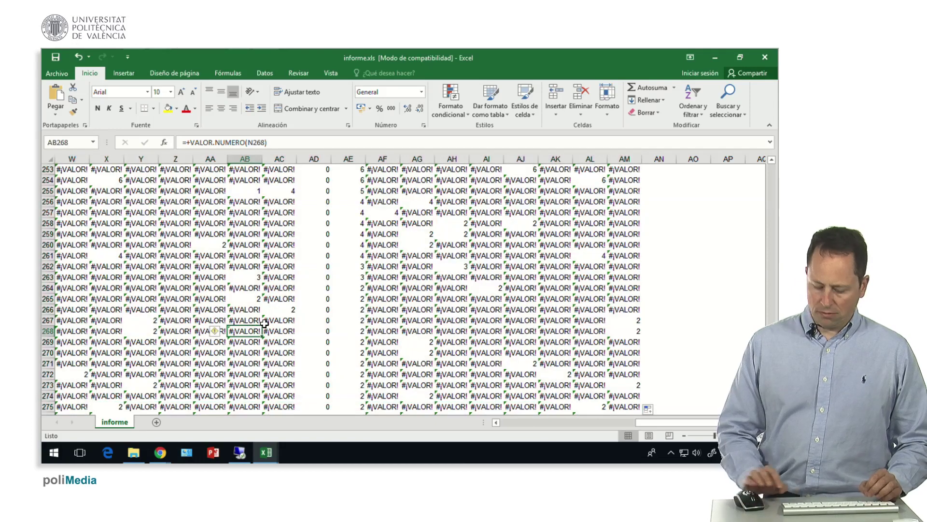
key("Left")
key("Left")
key("Left")
key("Left")
key("Left")
key("Left")
key("Left")
key("Left")
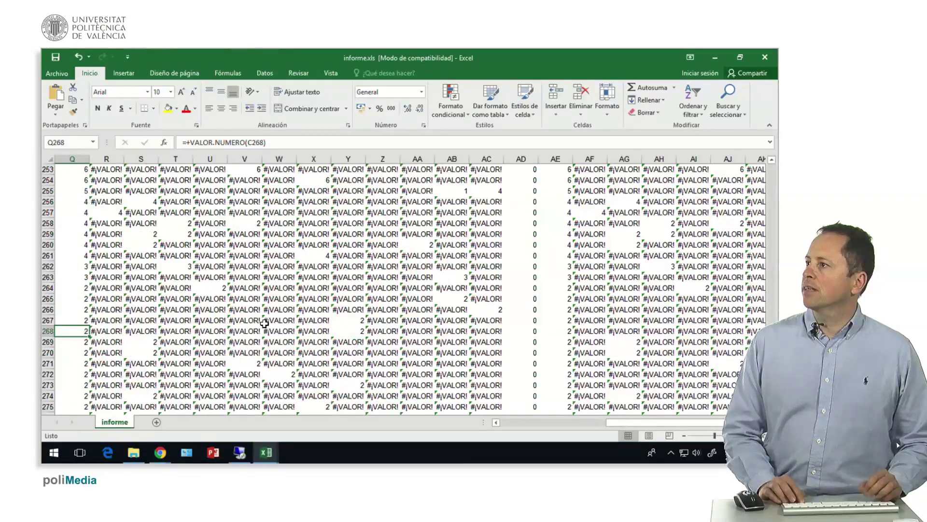
key("Left")
key("Left")
key("Left")
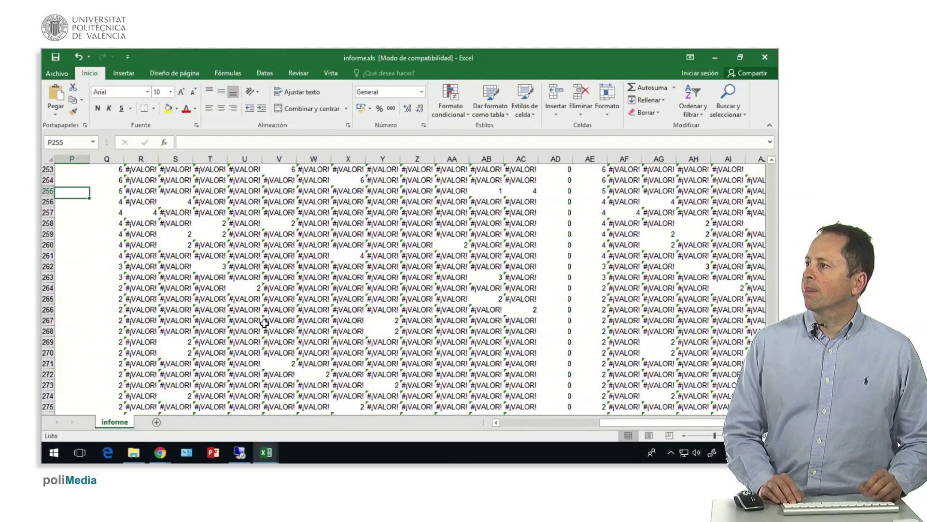
key("Up")
key("Up")
key("Up")
key("Up")
key("Up")
key("Up")
key("Up")
key("Up")
key("Up")
key("Up")
key("Up")
key("Up")
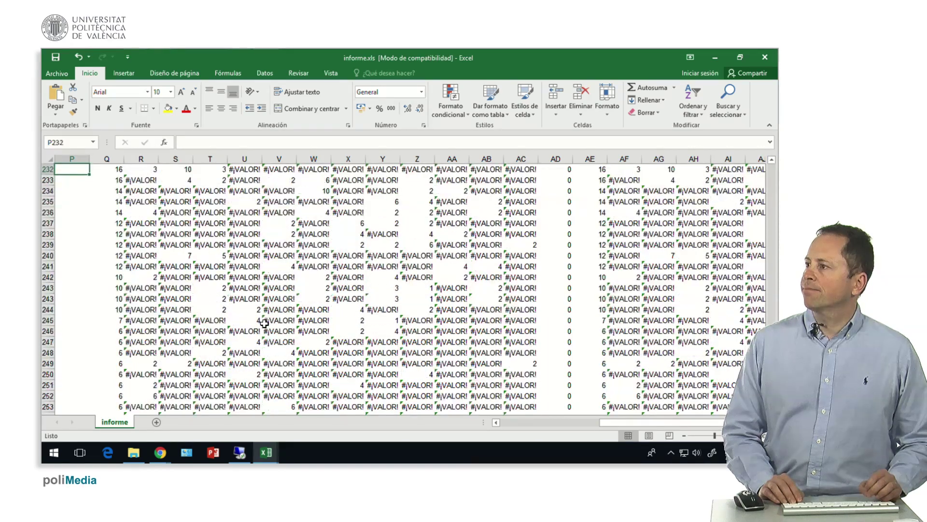
key("Up")
key("Up")
key("Up")
key("Left")
key("Up")
key("Up")
key("Up")
key("Left")
key("Up")
key("Up")
key("Up")
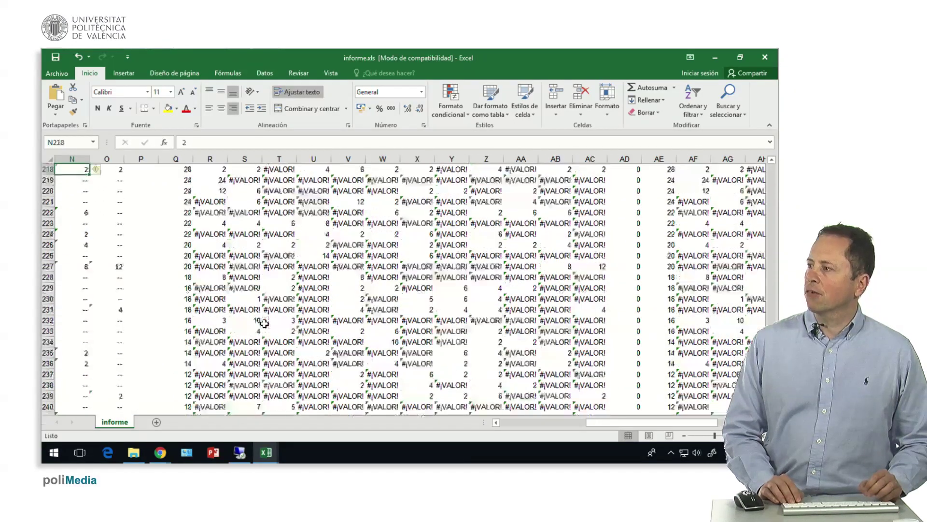
key("Up")
key("Up")
key("Up")
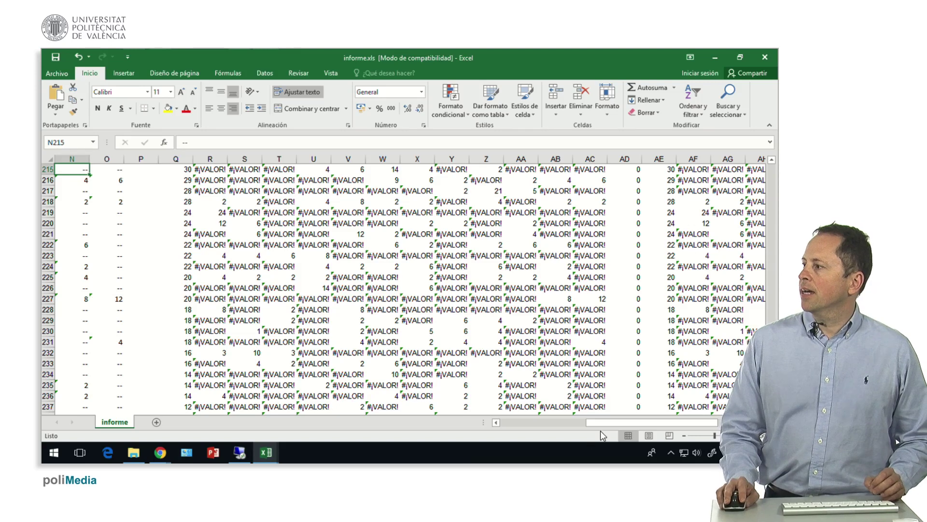
Go to the EUROCOPTER EC145 EC145T2 row 132 and open Buscar y reemplazar
mouse_move(601, 422)
left_mouse_down()
mouse_move(512, 416)
mouse_move(551, 419)
left_mouse_up()
scroll(521, 342, "up", 15)
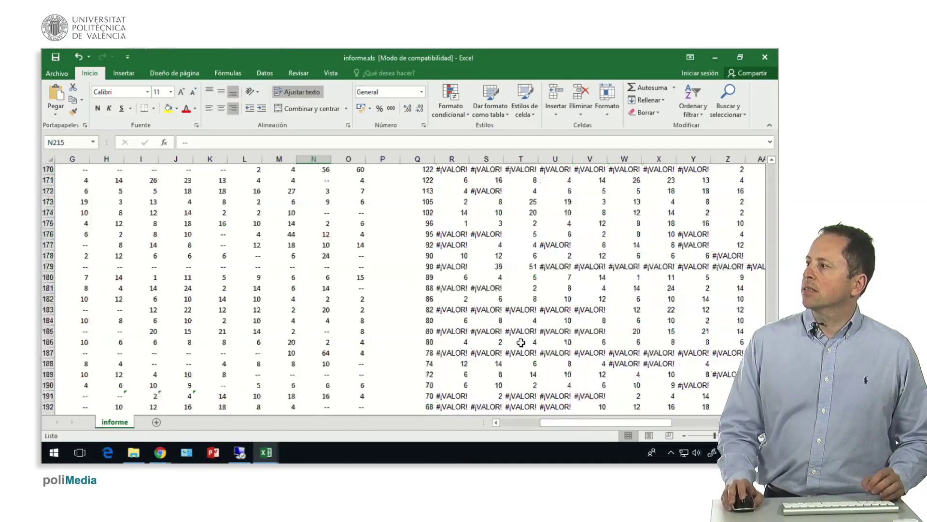
scroll(521, 342, "up", 7)
scroll(484, 294, "up", 8)
left_click(237, 243)
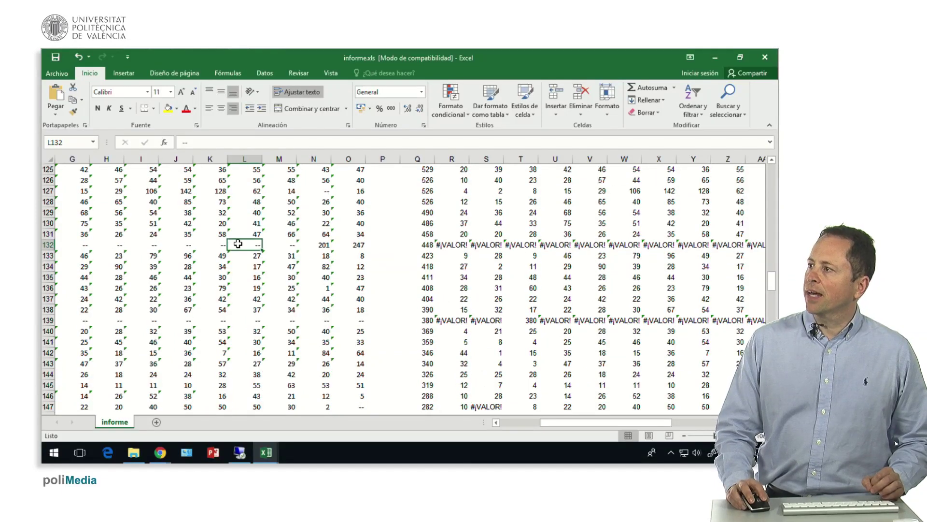
key("Left")
key("Left")
key("Left")
key("Left")
key("Left")
key("Left")
key("Left")
key("Right")
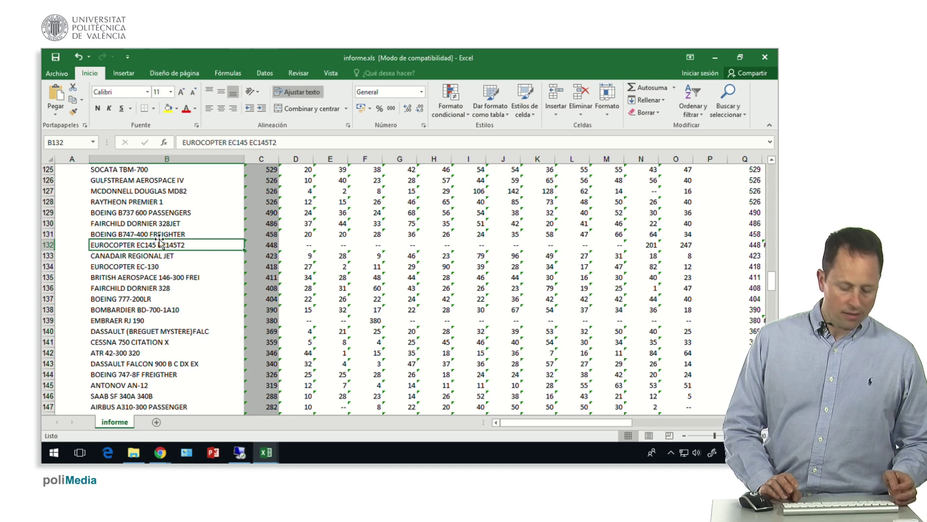
key("ctrl+l")
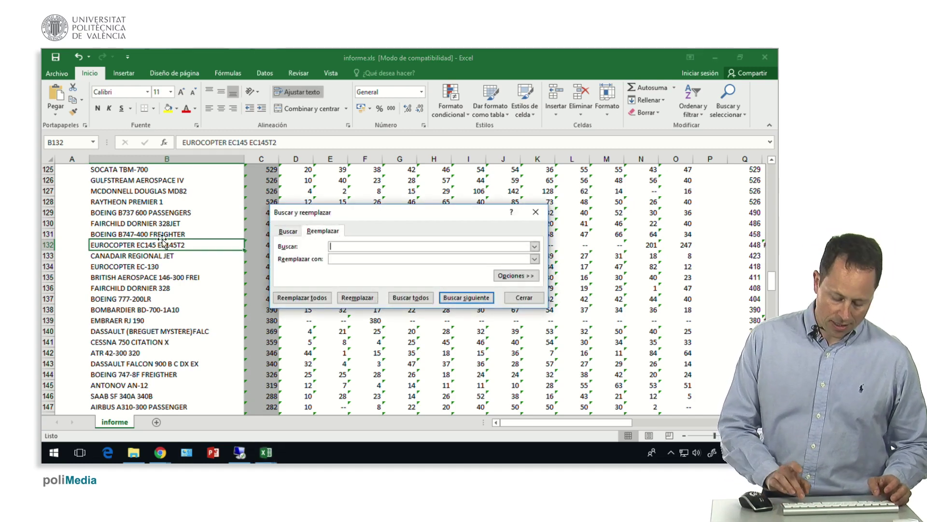
Replace all 911 '--' entries with 0 and close the Buscar y reemplazar dialog
type("--")
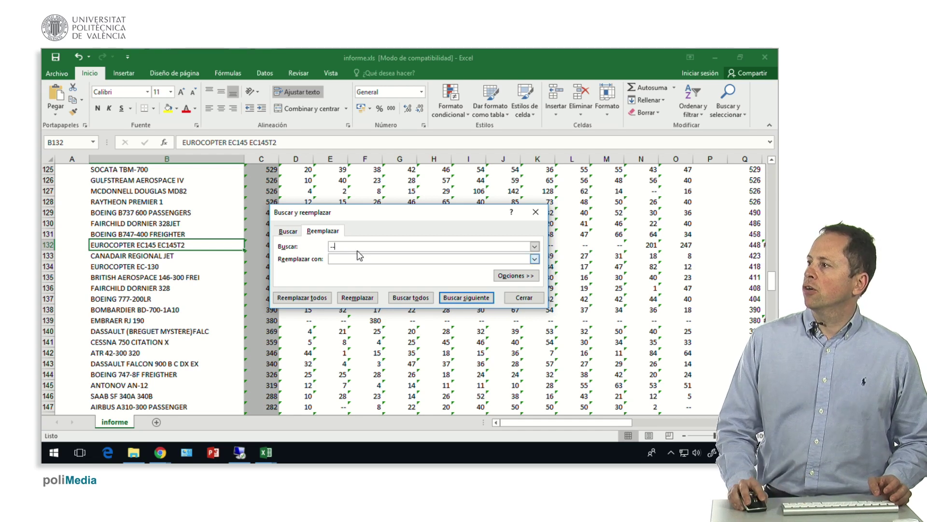
type("0")
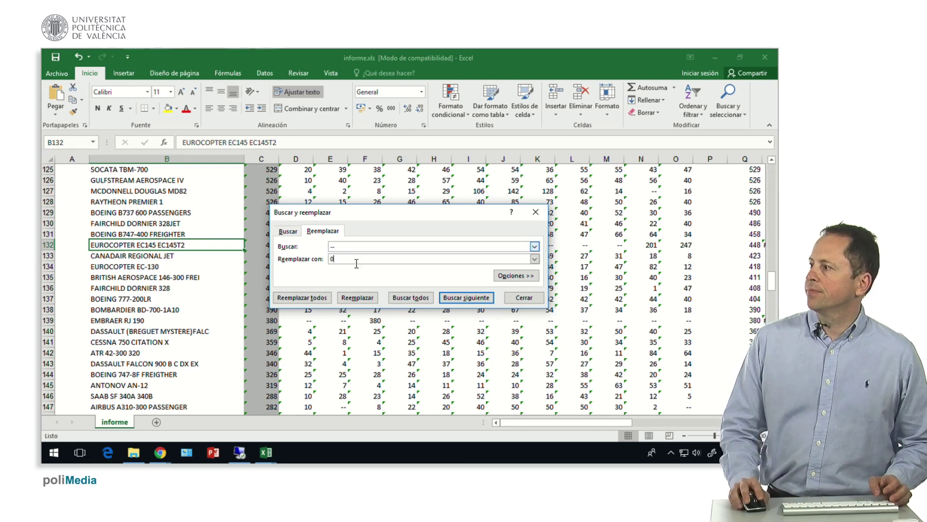
left_click(302, 297)
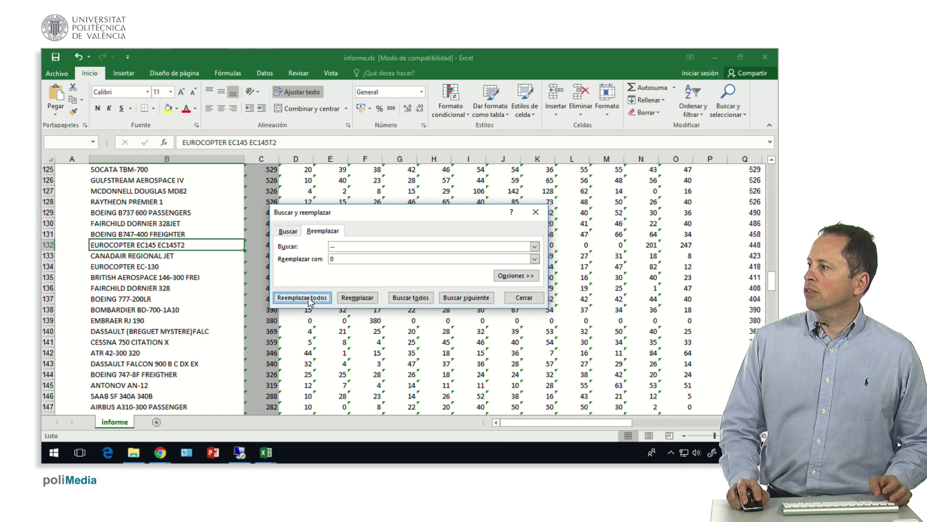
left_click(424, 281)
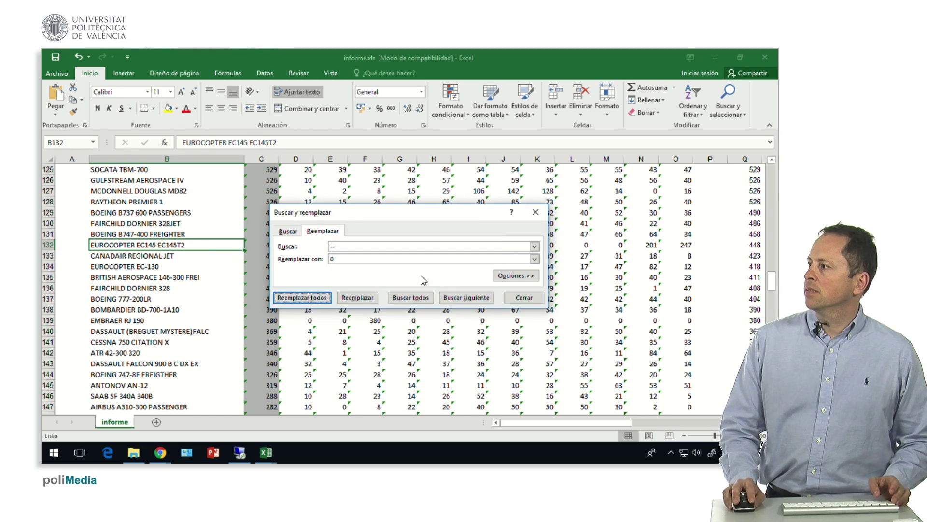
left_click(510, 297)
left_click(525, 290)
key("Right")
key("Right")
key("Right")
key("Right")
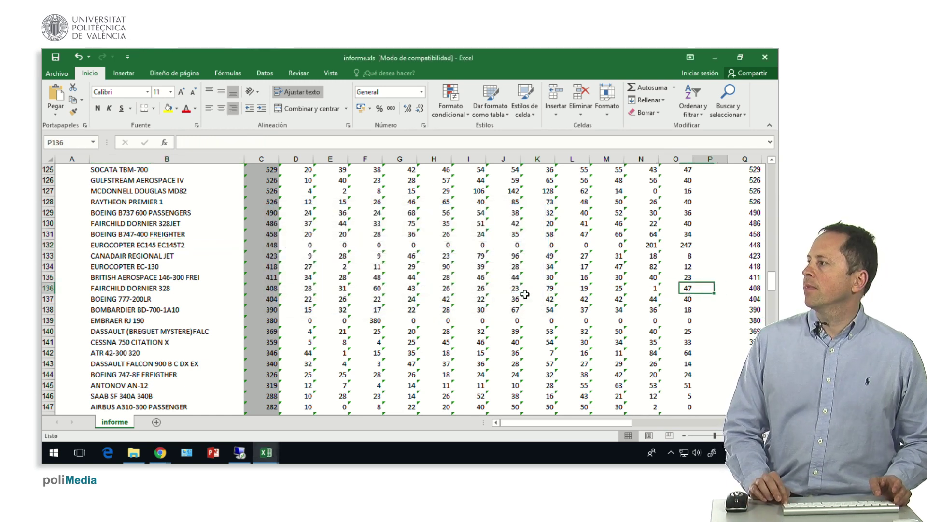
key("Right")
key("Right")
key("Right")
key("Right")
key("Right")
key("Right")
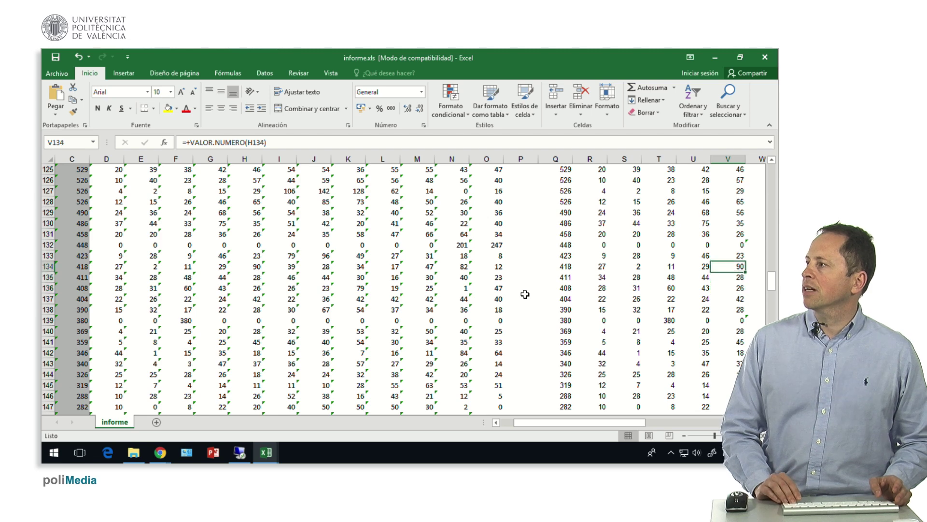
key("Up")
key("Up")
key("Up")
key("Up")
key("Up")
key("Up")
key("Up")
key("Up")
key("Up")
key("Up")
key("Up")
key("Up")
key("Up")
key("Up")
key("Up")
key("Up")
key("Up")
key("Up")
key("Up")
key("Up")
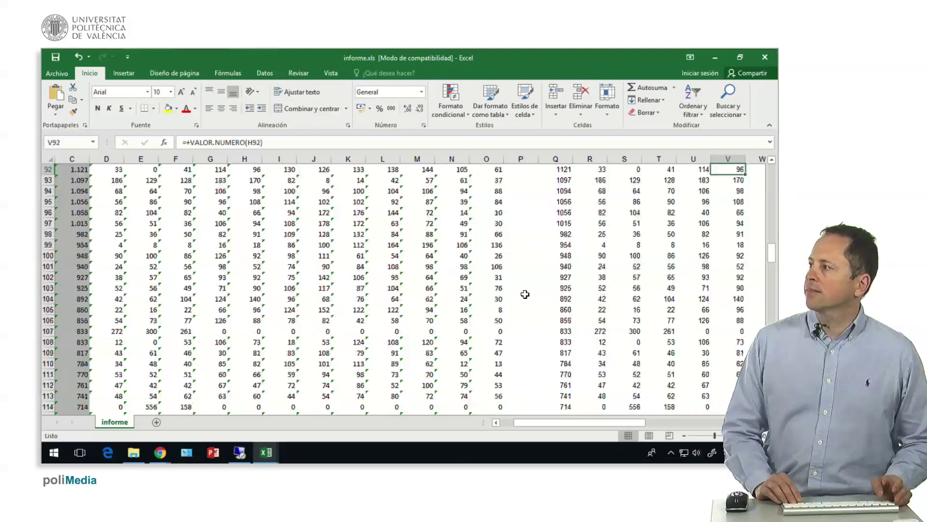
key("Up")
key("Up")
key("Up")
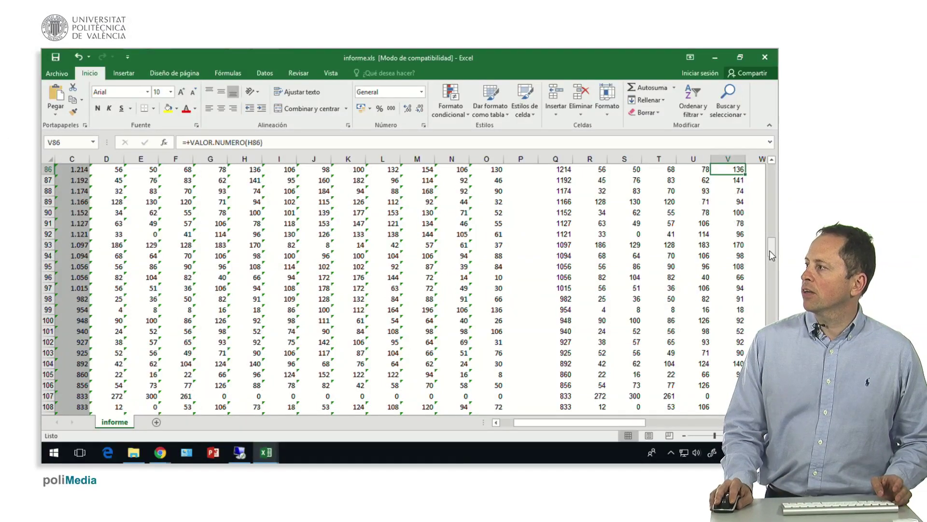
left_click_drag(772, 256, 762, 168)
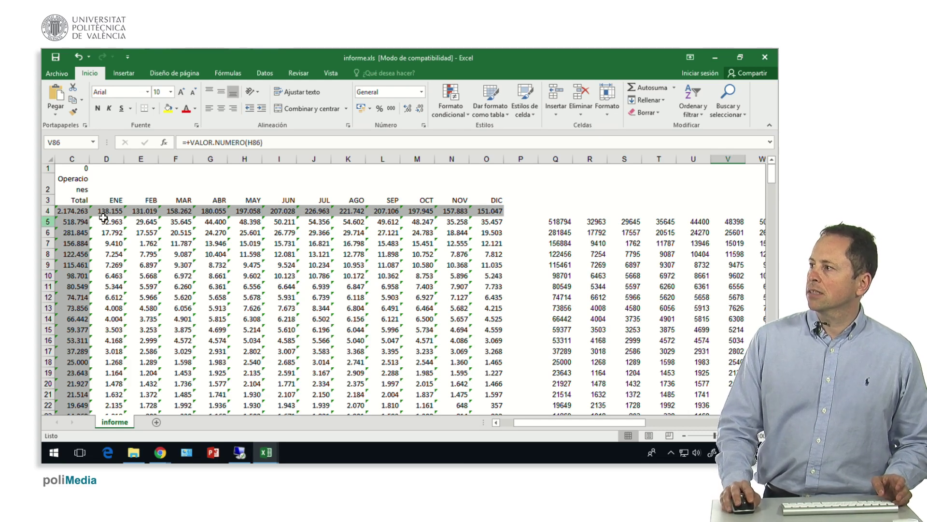
Copy the Q5 conversion formula into Q4:AC4 for row 4's monthly totals
left_click(554, 219)
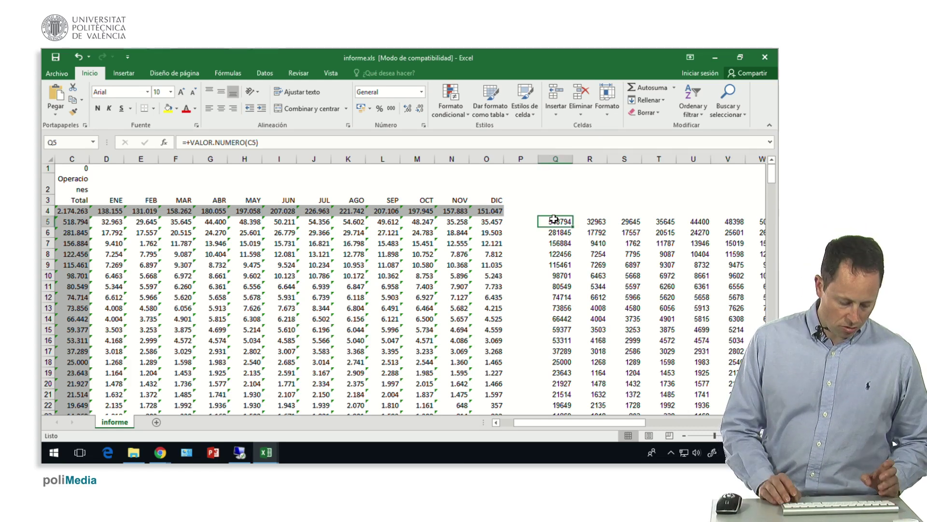
key("ctrl+c")
key("Up")
key("shift+Right")
key("shift+Right")
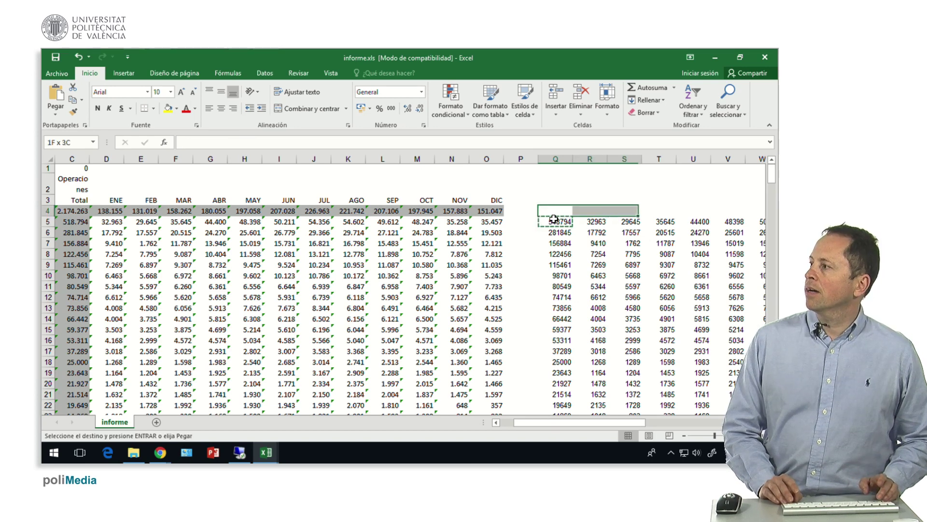
key("shift+Right")
key("shift+Right")
key("shift+Right")
key("shift+Right")
key("shift+Right")
key("shift+Right")
key("shift+Right")
key("shift+Right")
key("shift+Right")
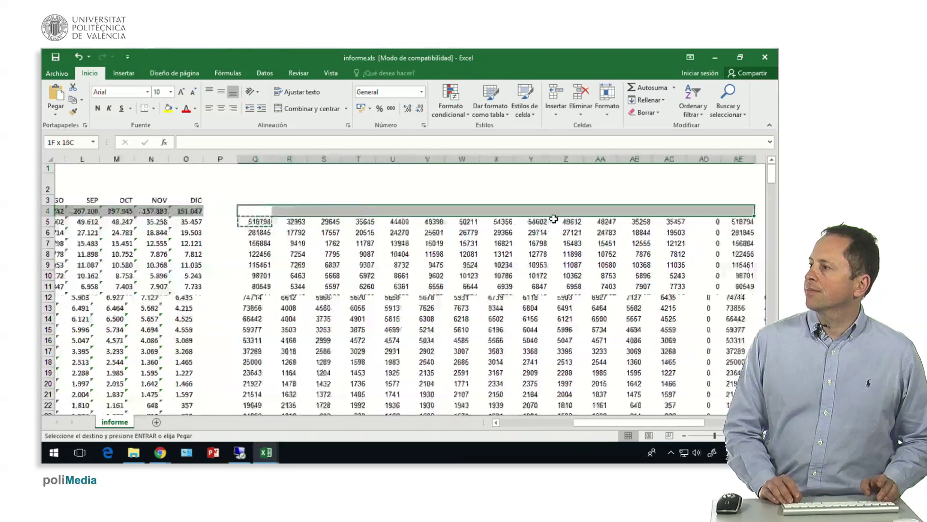
key("shift+Right")
key("shift+Right")
key("shift+Right")
key("shift+Left")
key("shift+Left")
key("shift+Left")
key("shift+Left")
key("shift+Left")
key("shift+Left")
key("shift+Left")
key("shift+Right")
key("shift+Right")
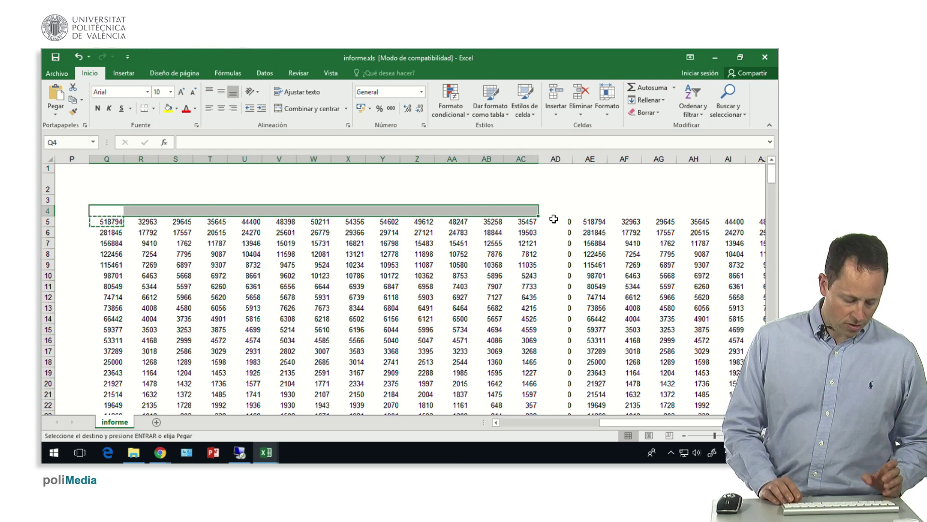
key("ctrl+v")
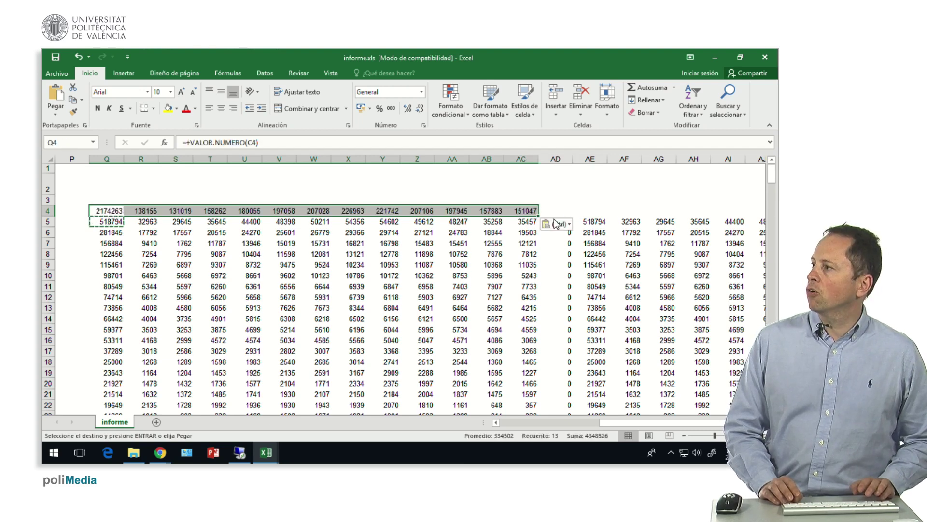
key("Right")
key("Right")
key("Right")
key("Right")
key("Right")
key("Right")
key("Right")
key("Right")
key("Right")
key("Right")
key("Right")
key("Right")
key("Right")
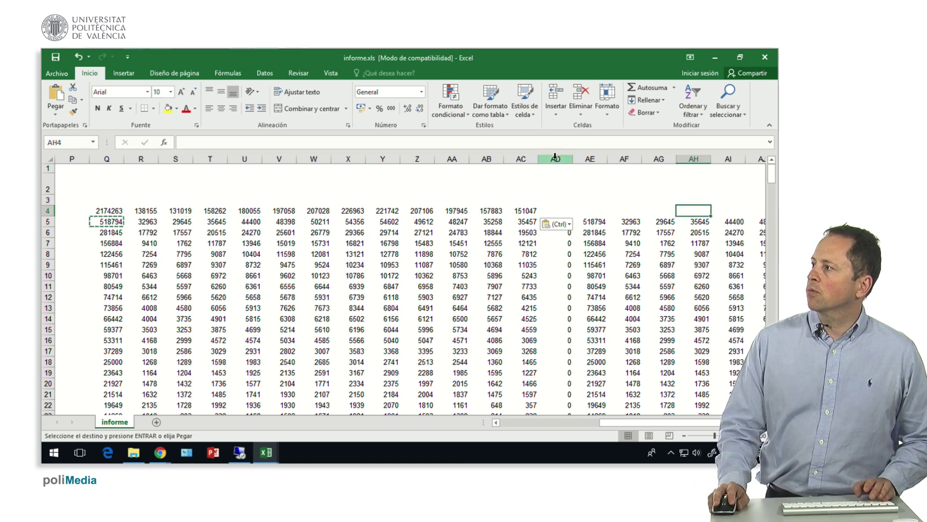
Clear the contents of the surplus conversion columns from AD onward
left_click_drag(555, 156, 746, 159)
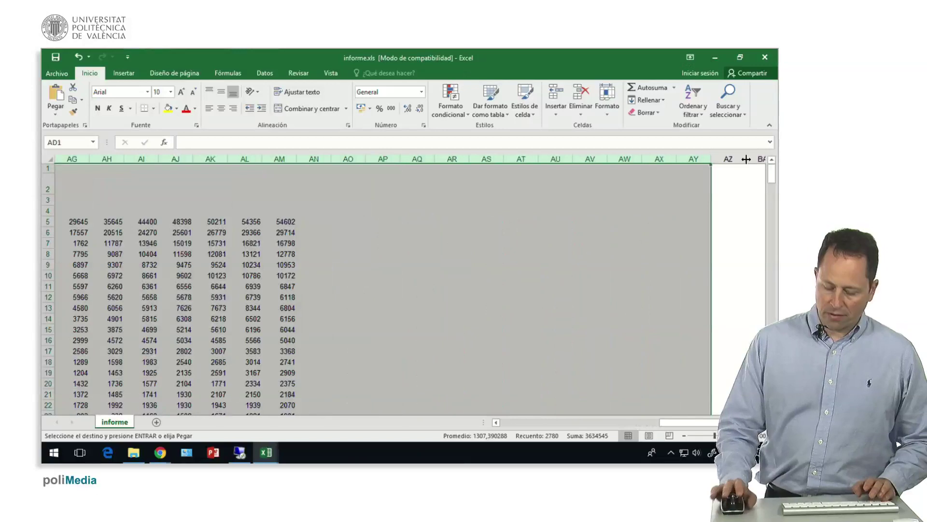
key("BackSpace")
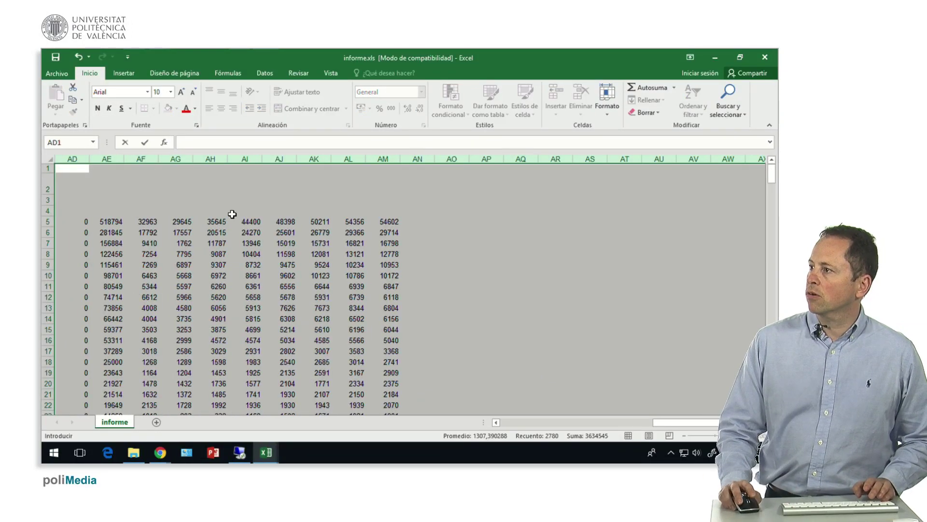
right_click(232, 214)
left_click(253, 302)
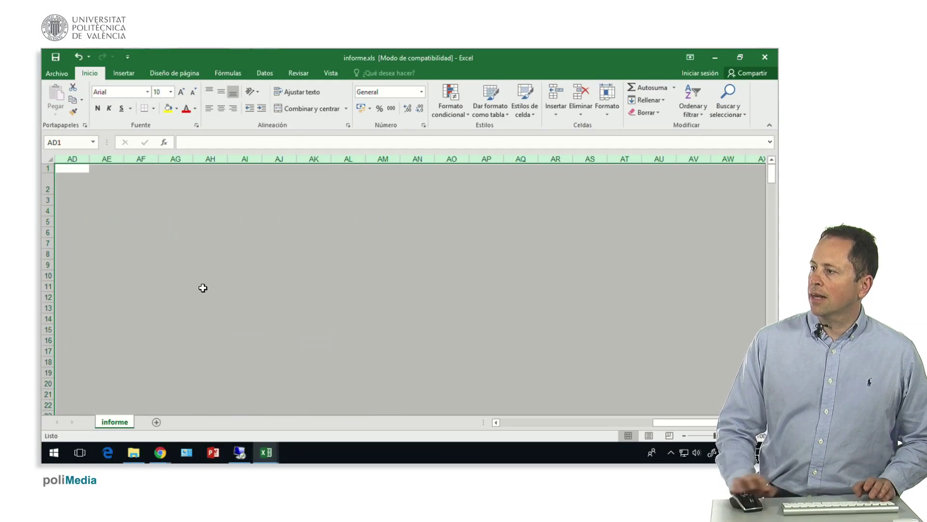
key("Left")
key("Left")
key("Left")
key("Left")
key("Left")
key("Left")
key("Left")
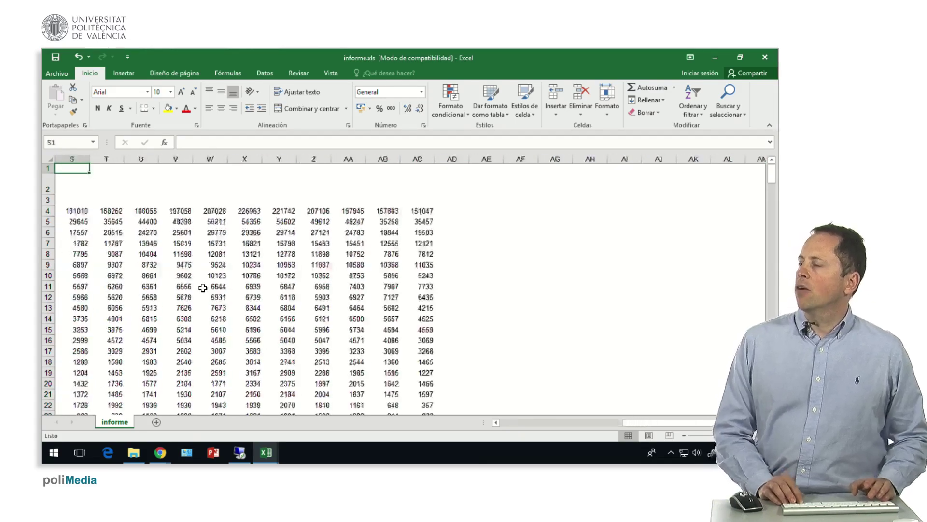
key("Left")
key("Left")
key("Left")
key("Left")
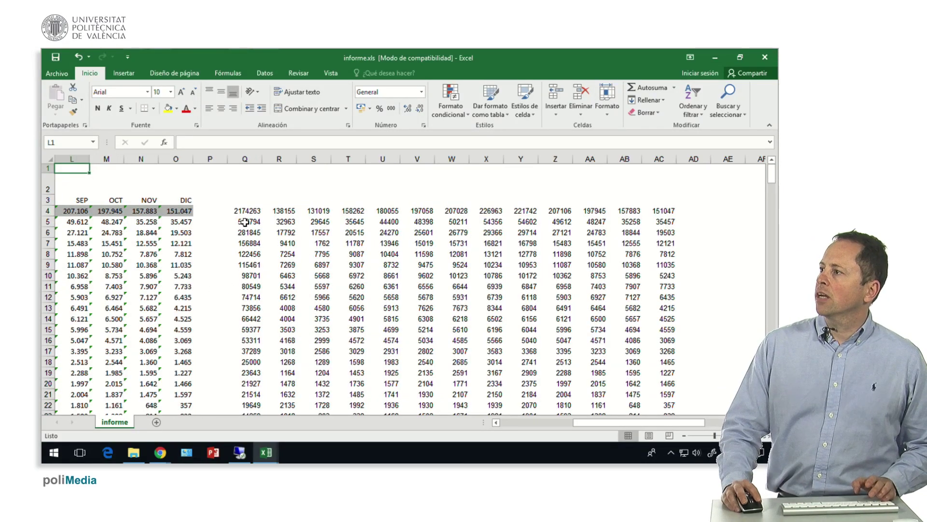
Copy the converted figures block Q4:AC282
mouse_move(246, 212)
left_mouse_down()
mouse_move(648, 331)
mouse_move(665, 461)
left_mouse_up()
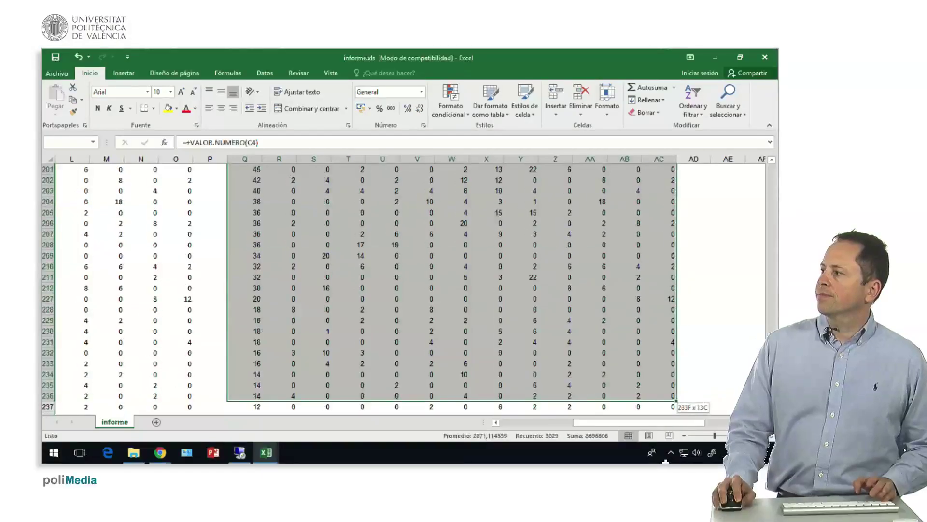
mouse_move(666, 462)
left_mouse_down()
mouse_move(643, 304)
mouse_move(649, 237)
left_mouse_up()
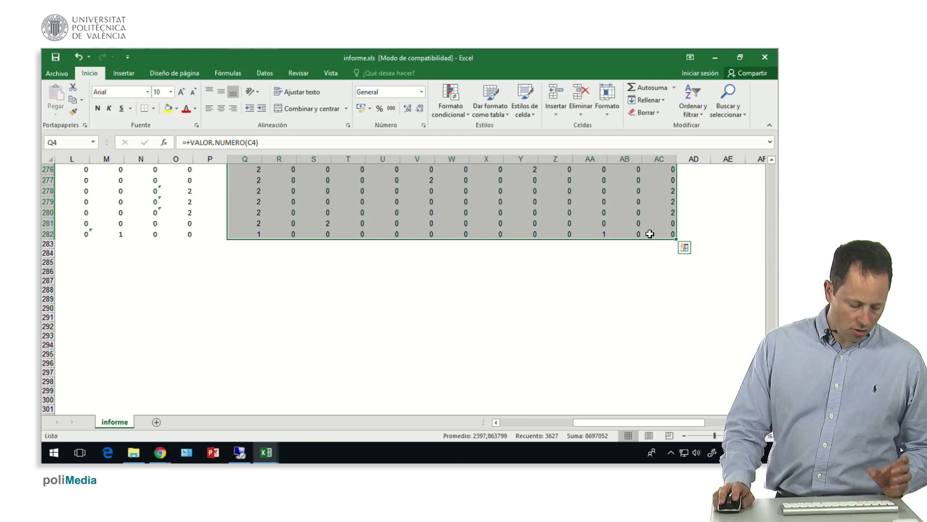
key("ctrl+c")
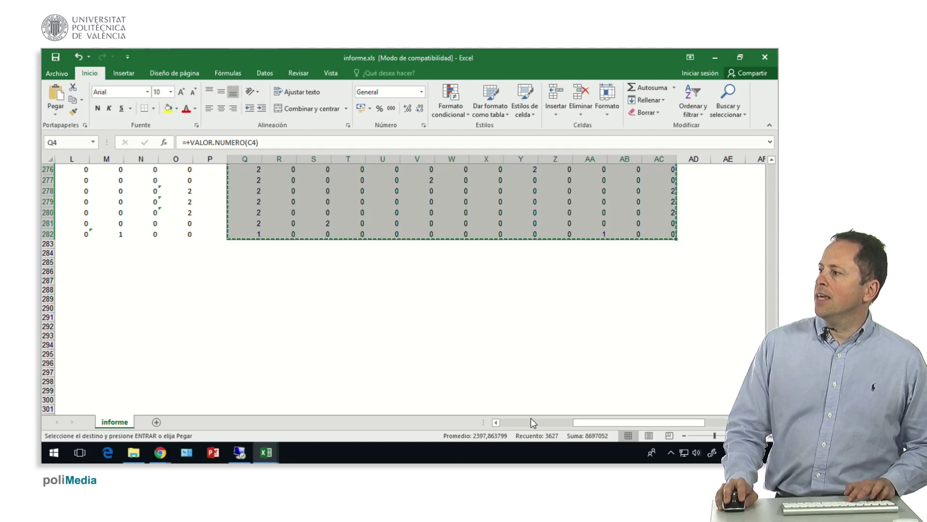
left_click(515, 420)
scroll(487, 366, "up", 2)
key("ctrl+v")
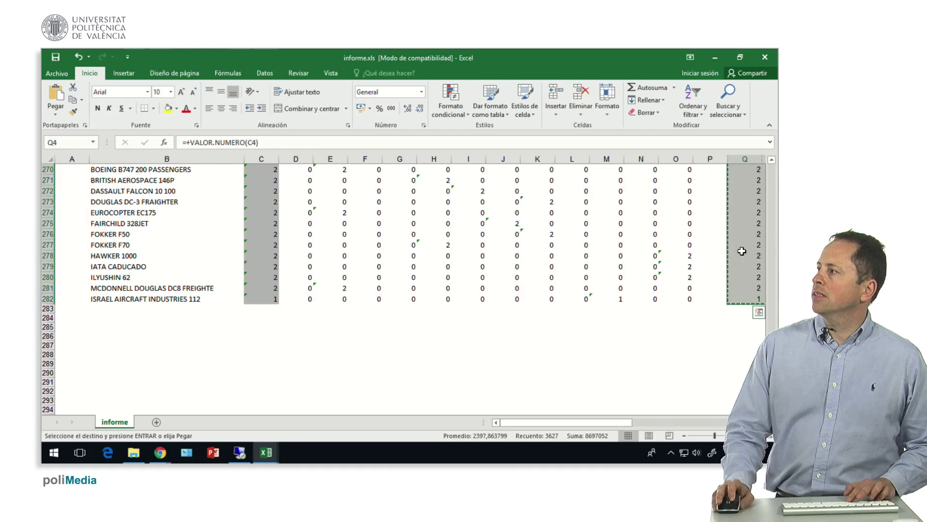
left_click_drag(772, 396, 773, 177)
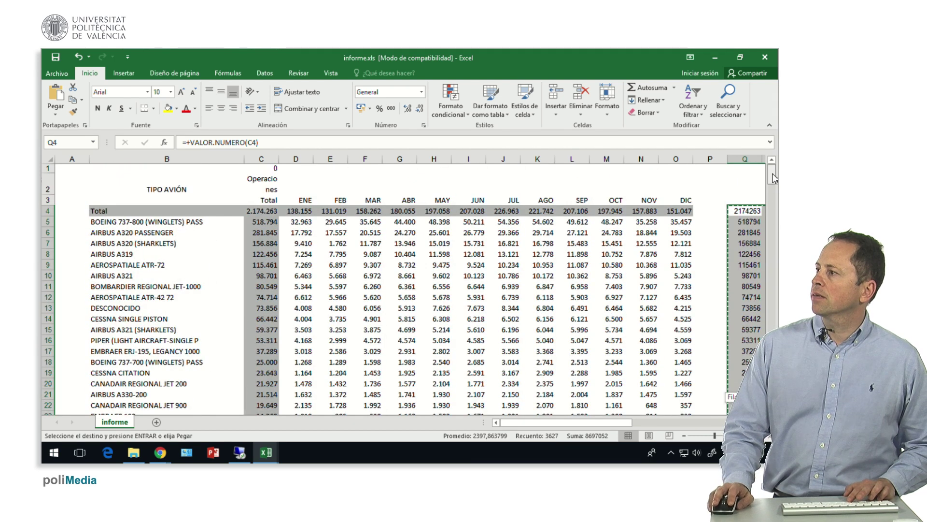
Paste the copied figures as values over the original table starting at C4
left_click(251, 209)
right_click(251, 210)
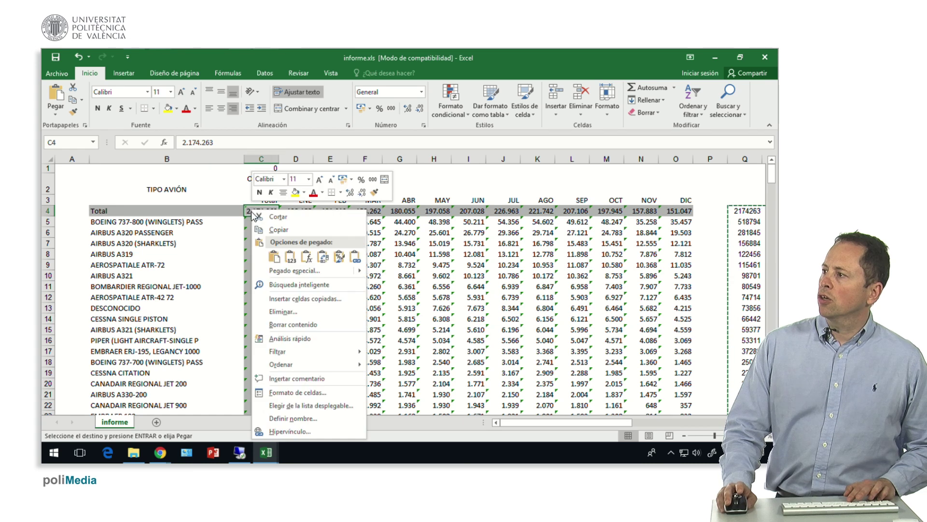
left_click(278, 268)
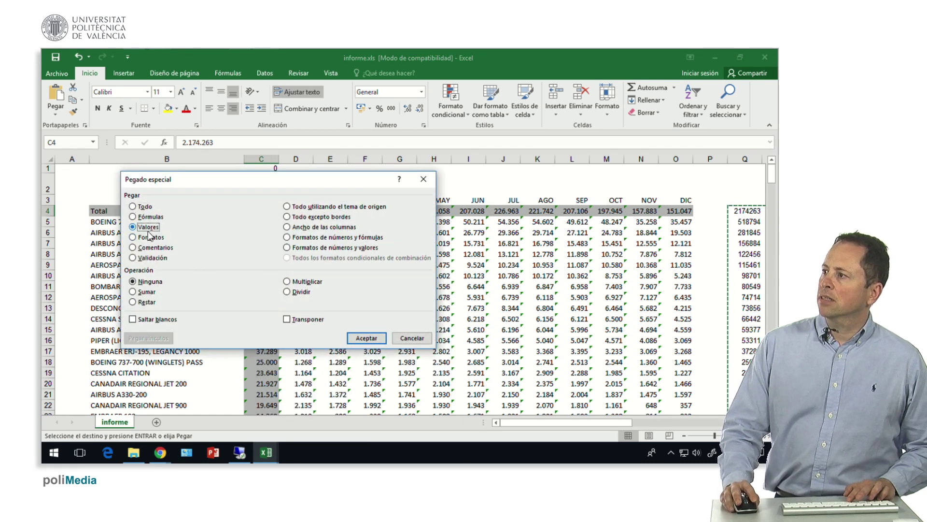
left_click(358, 340)
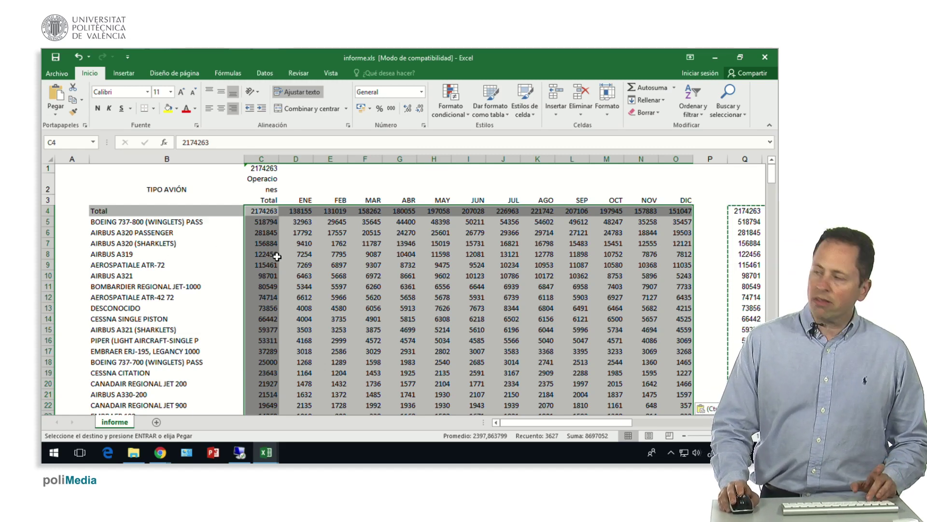
Undo the values paste and the VALOR.NUMERO formulas filled across columns Q to AC
key("ctrl+z")
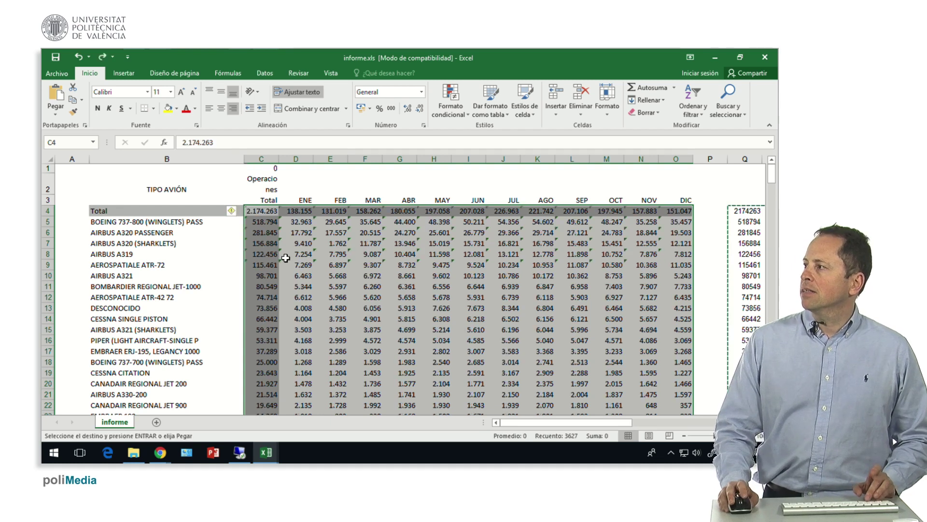
key("ctrl+Right")
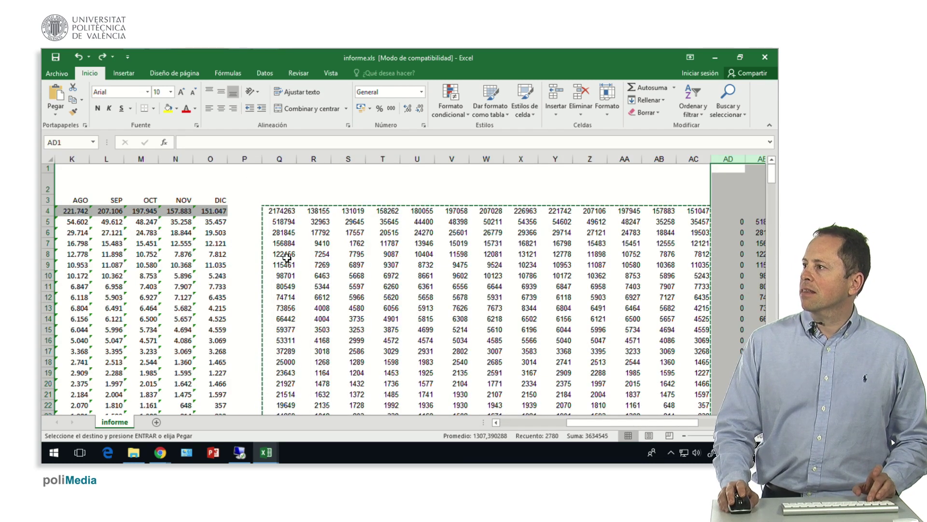
key("ctrl+Down")
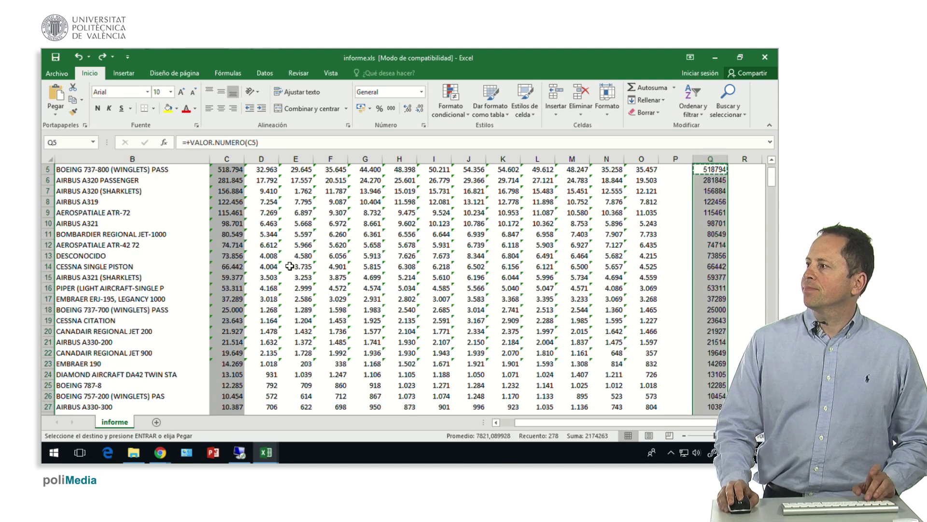
scroll(290, 267, "up", 2)
key("Right")
key("Right")
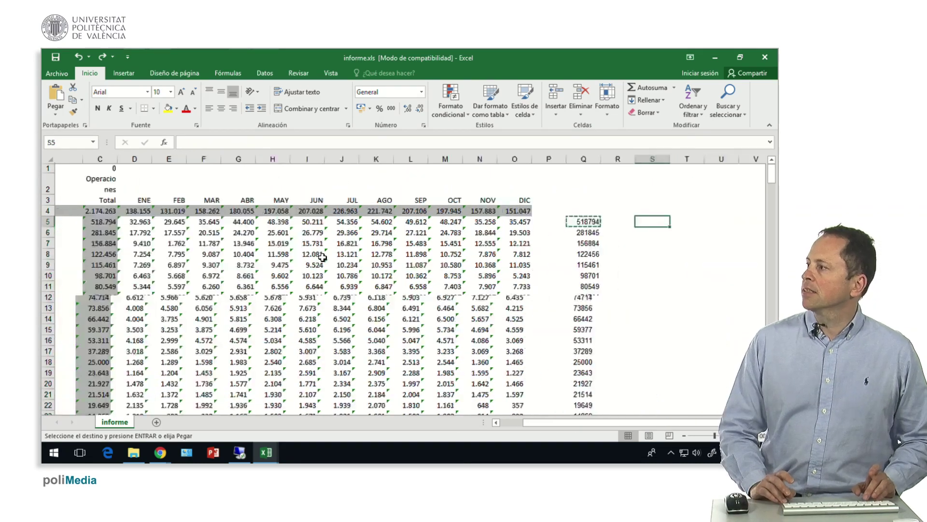
key("Left")
key("Left")
key("Left")
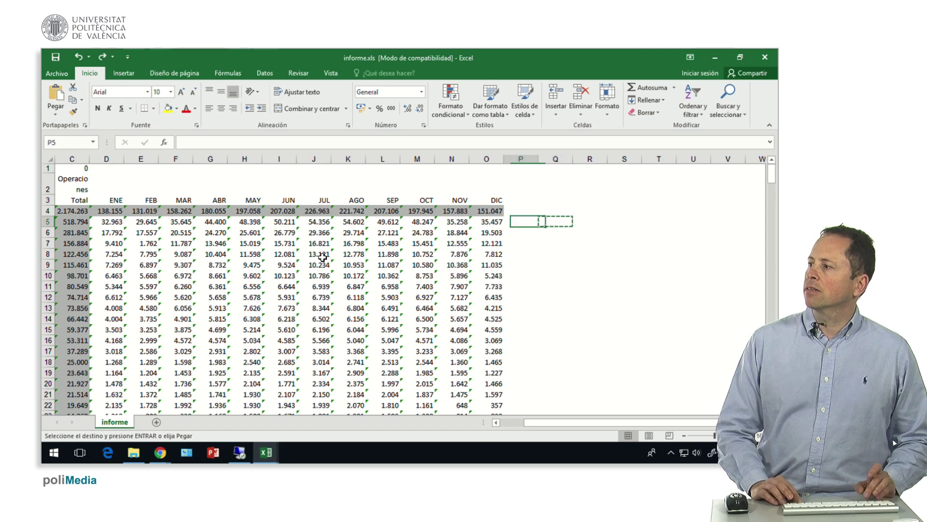
key("Left")
key("Left")
key("Left")
key("Left")
key("Left")
key("Left")
key("Left")
Return to column A and move down toward the '--' rows
key("Home")
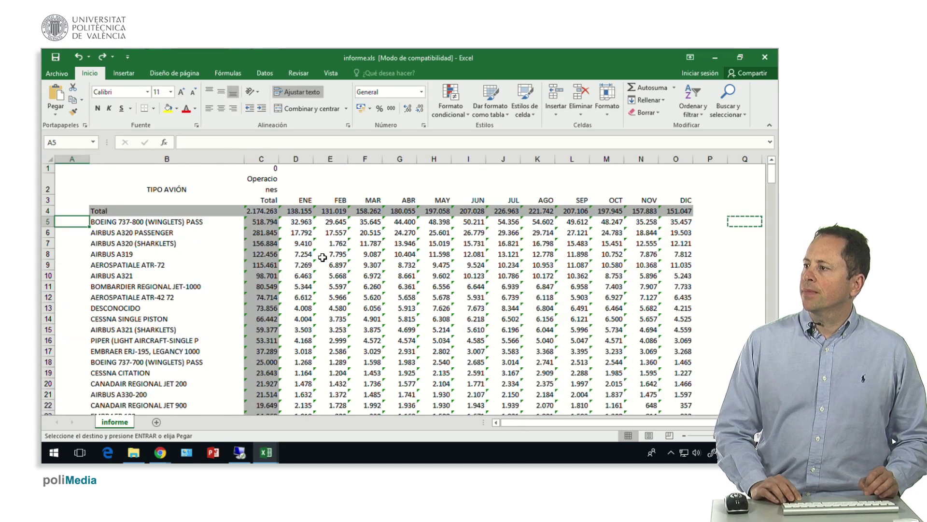
key("Down")
key("Down")
key("Down")
key("Down")
key("Down")
key("Down")
key("Down")
key("Down")
key("Down")
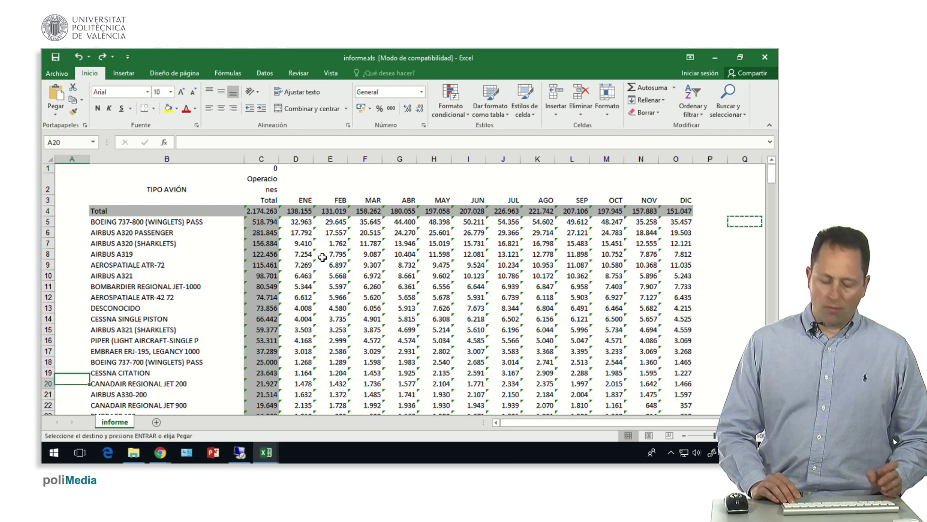
key("Down")
key("Down")
key("Down")
key("Down")
key("Down")
key("Down")
key("Down")
key("Down")
key("Down")
key("Down")
key("Down")
key("Down")
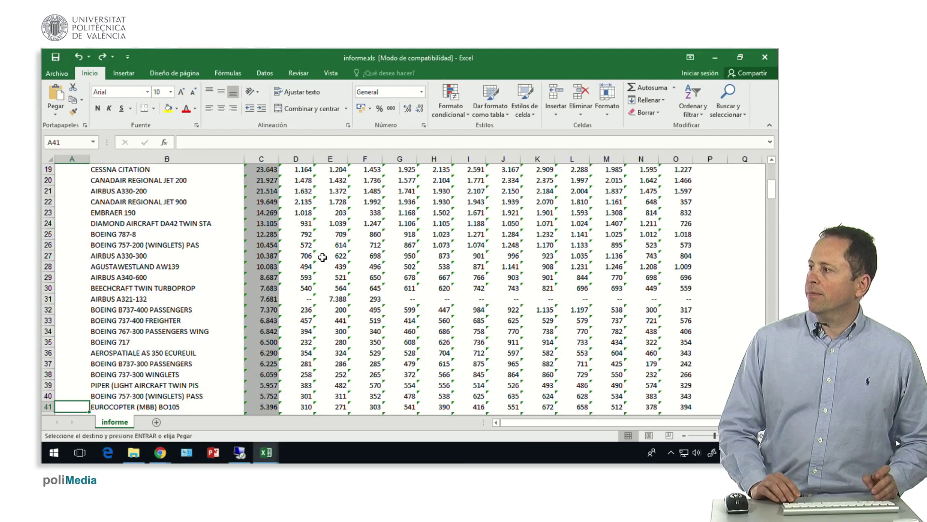
Use Buscar y reemplazar to turn every '--' into 0, confirming 911 replacements
key("ctrl+l")
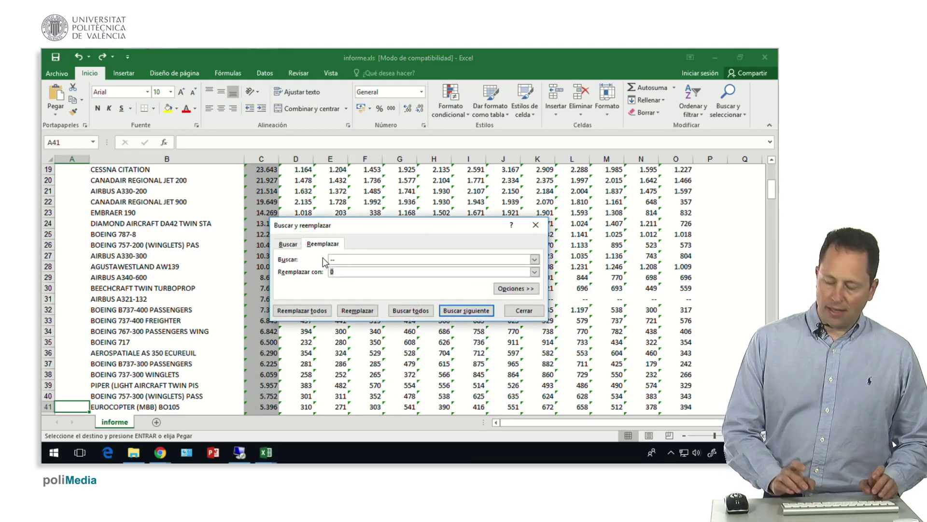
left_click(308, 314)
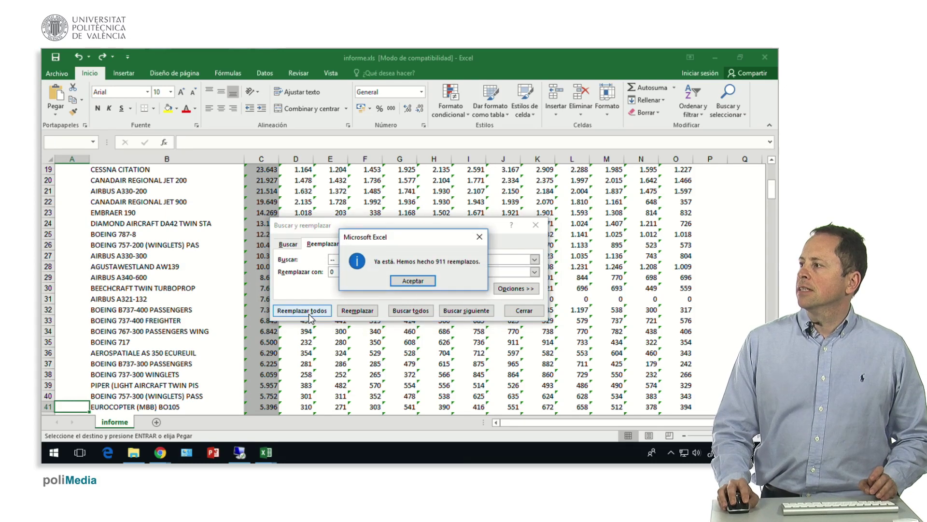
left_click(399, 284)
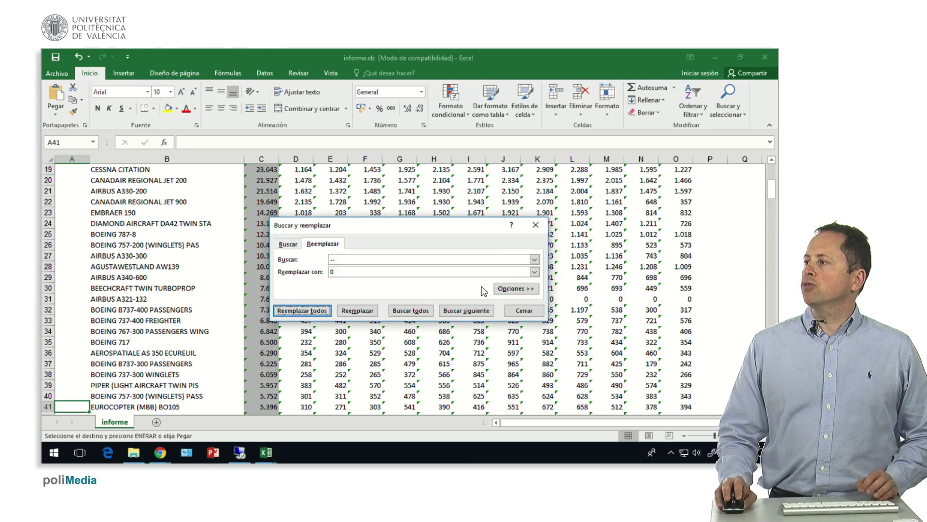
left_click(508, 313)
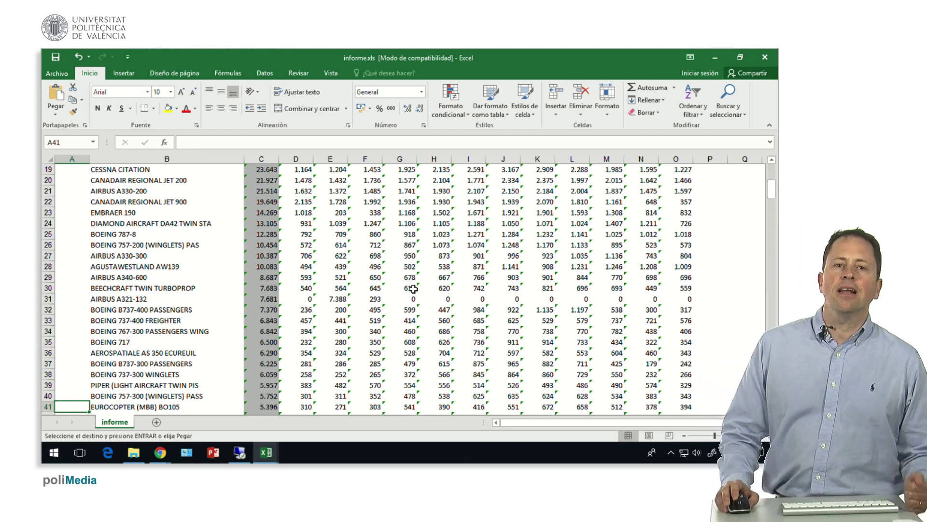
Select the Total row figures from C4 to O4 and extend down to row 5
scroll(416, 287, "up", 6)
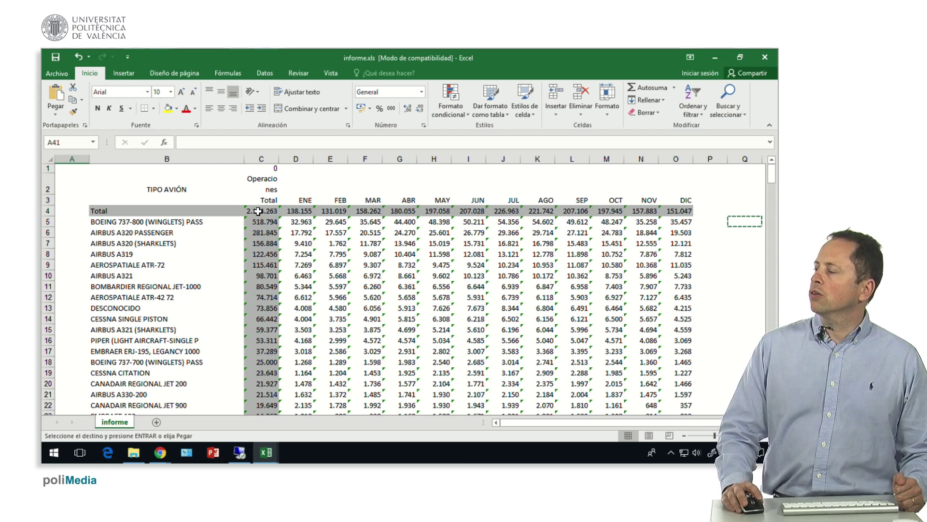
left_click(259, 209)
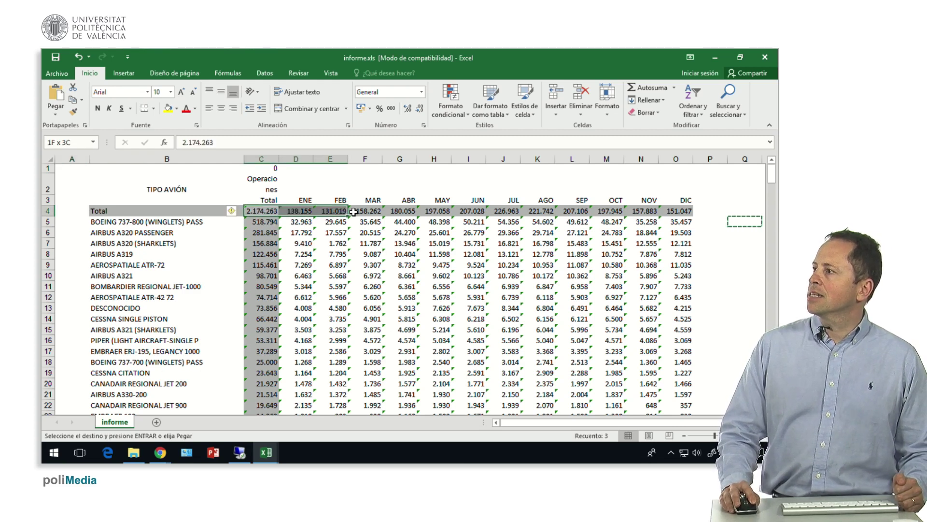
left_click_drag(263, 211, 668, 209)
key("ctrl+v")
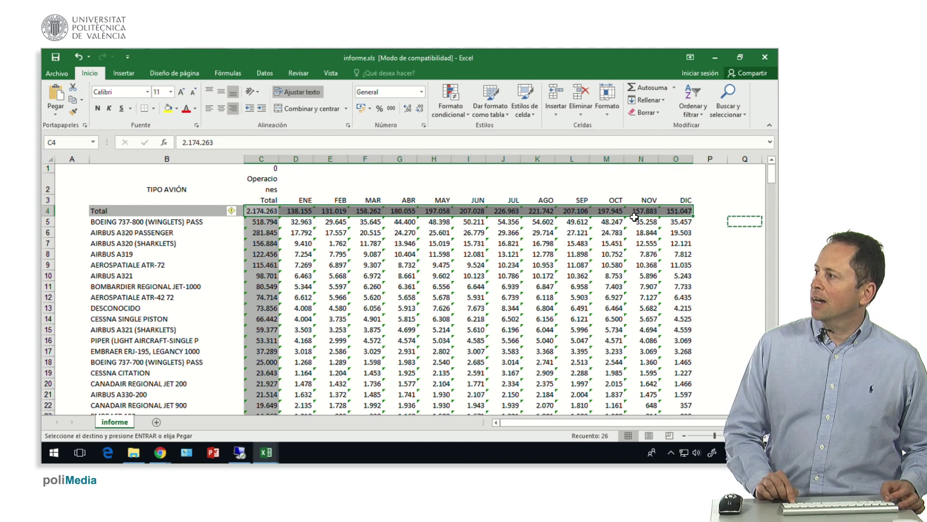
key("shift+Down")
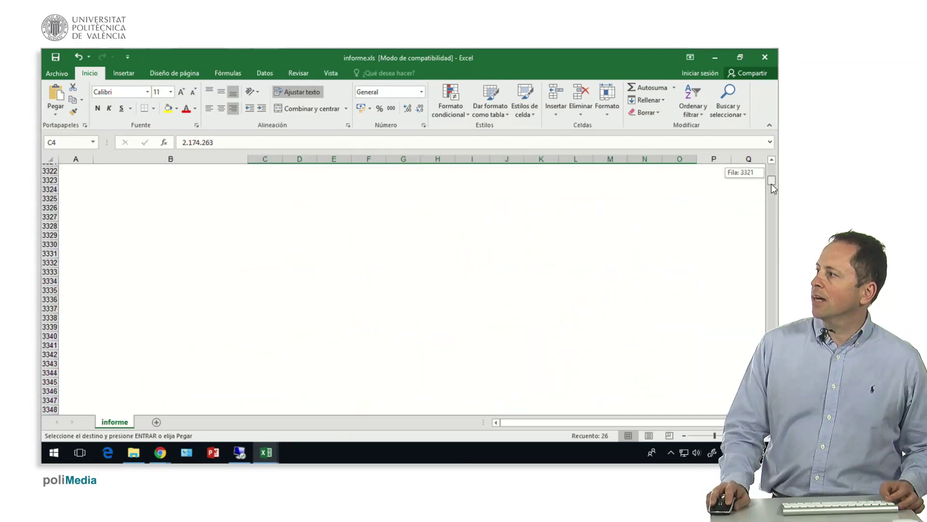
left_click_drag(772, 172, 772, 169)
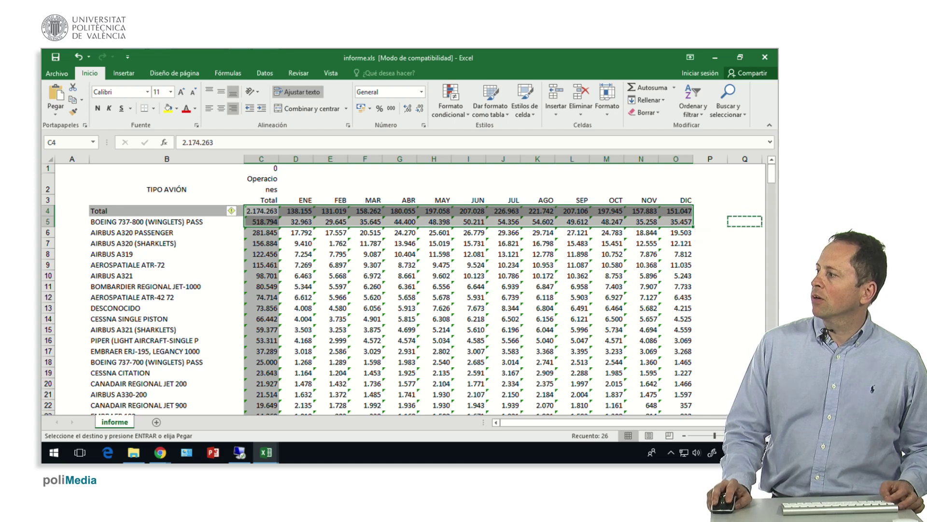
Extend the selection to O282 so the whole figure block C4:O282 is covered
scroll(386, 290, "down", 15)
scroll(386, 290, "down", 20)
scroll(387, 289, "down", 20)
scroll(387, 290, "down", 20)
scroll(387, 290, "down", 5)
scroll(386, 290, "down", 4)
scroll(386, 290, "down", 1)
scroll(387, 290, "down", 1)
scroll(726, 389, "down", 1)
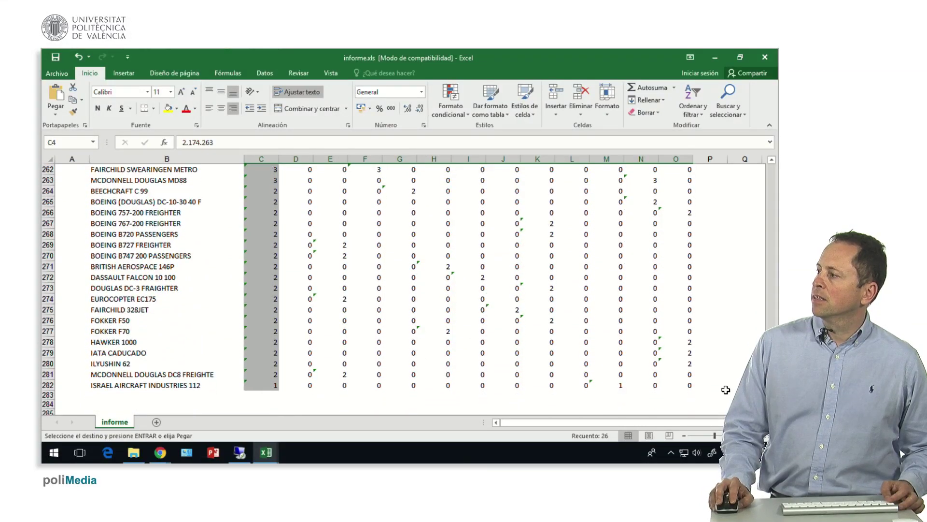
left_click(689, 384, "shift")
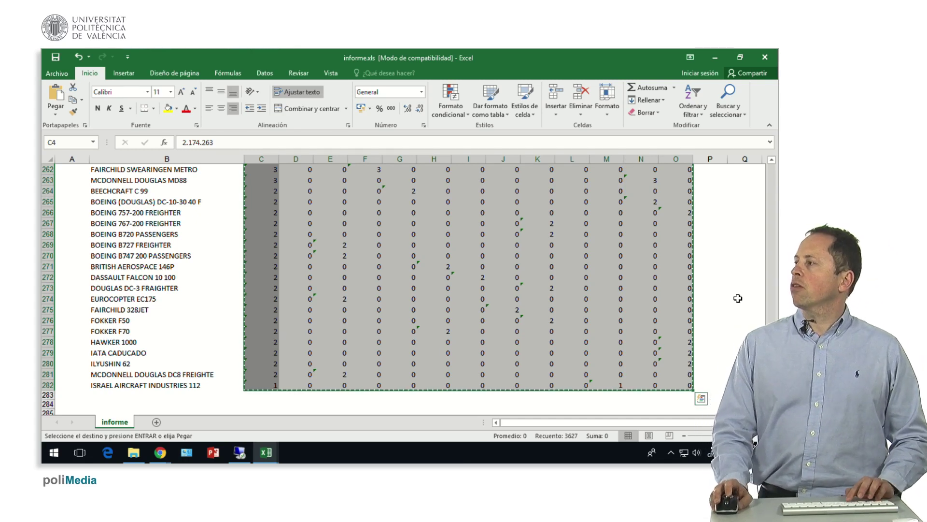
Return to the top of the sheet and pick cell Q4 as the paste destination
left_click(771, 183)
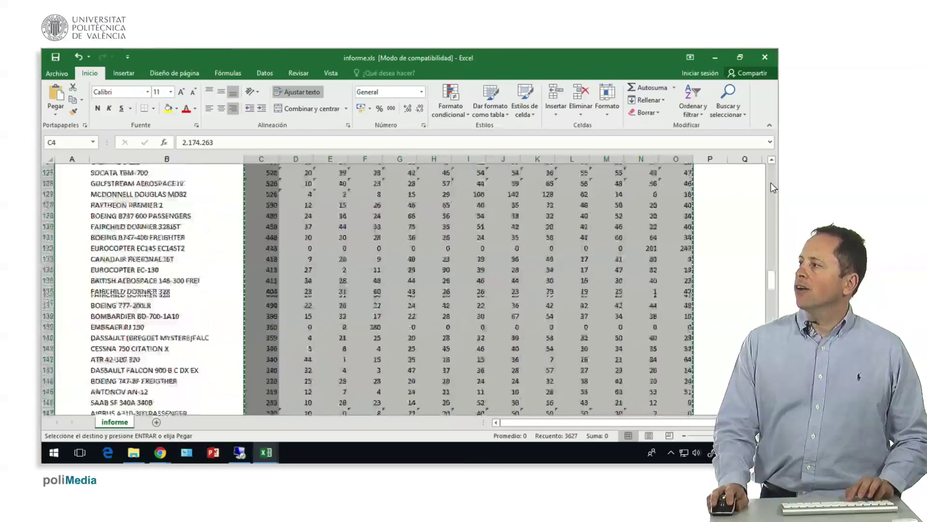
left_click_drag(771, 183, 771, 169)
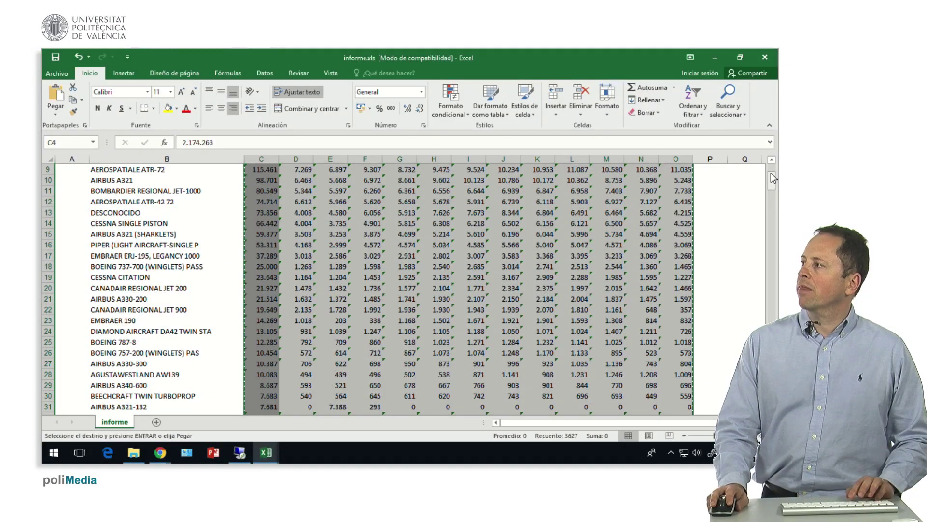
left_click(745, 210)
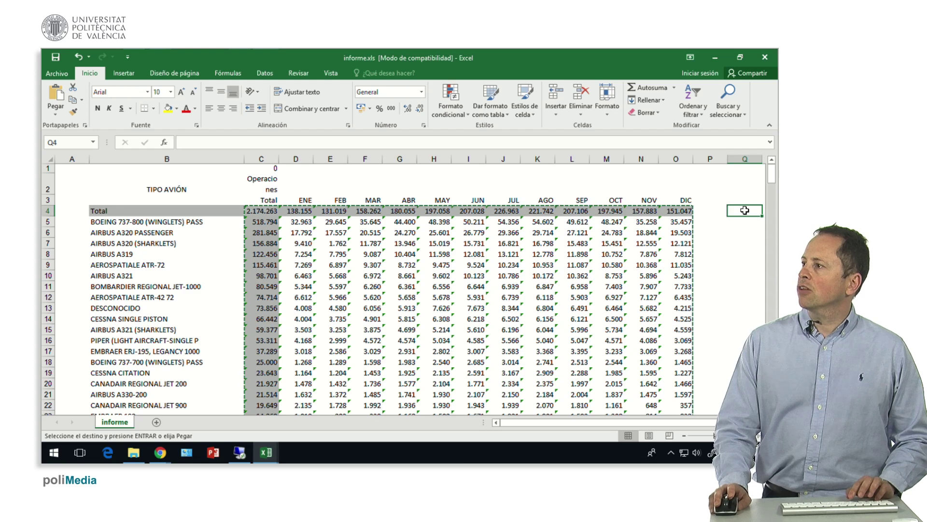
Paste-special the copied figures into Q4 with the Sumar operation, producing plain numbers
right_click(745, 210)
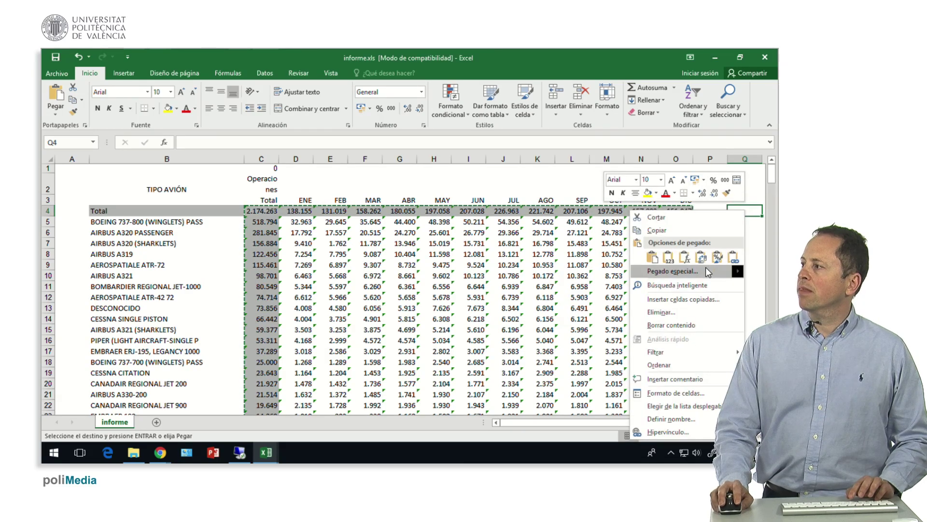
left_click(673, 271)
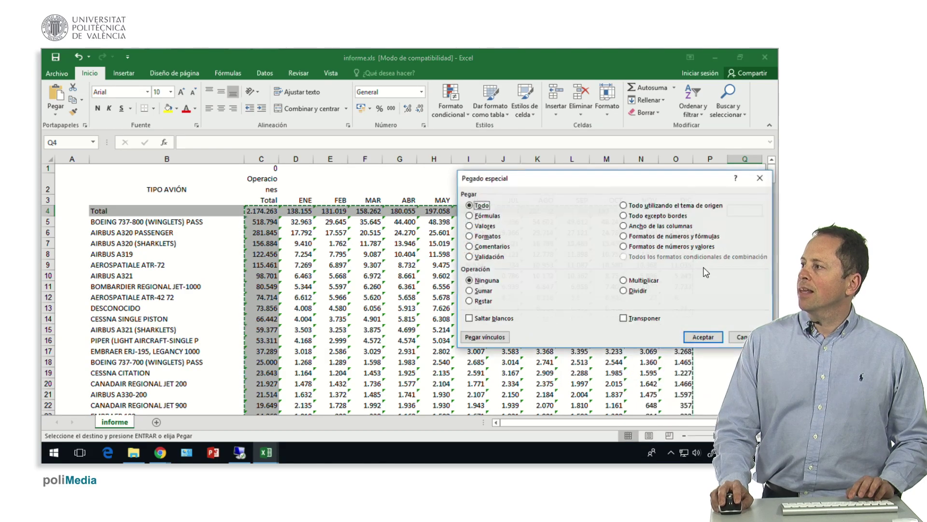
left_click(472, 293)
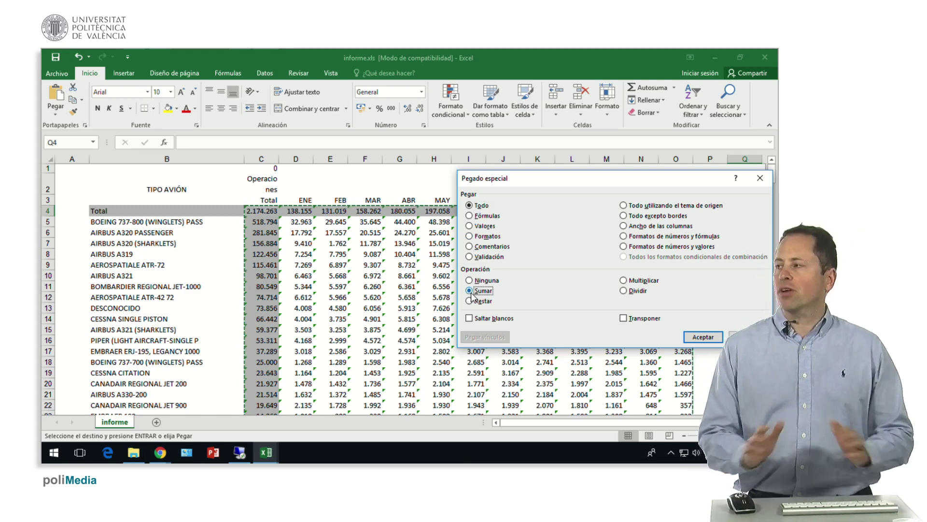
left_click(693, 336)
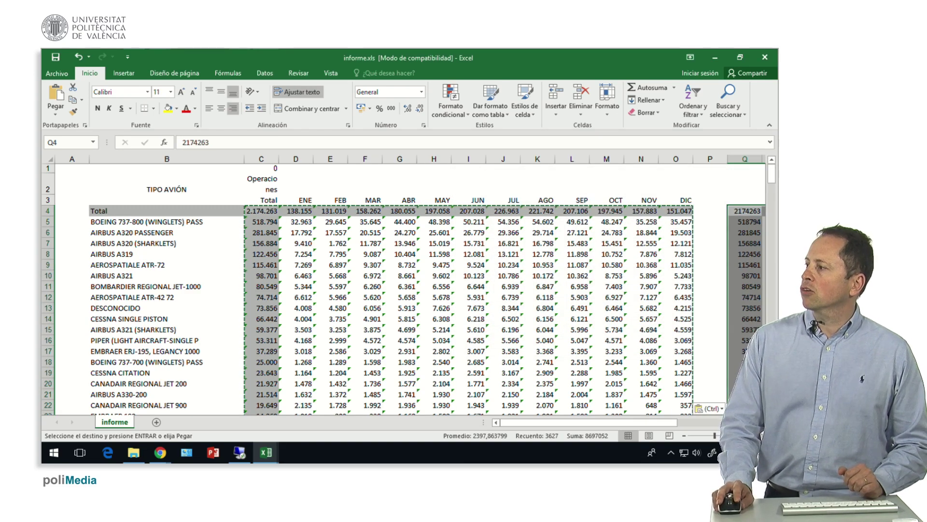
Copy the converted number block starting at Q4
scroll(282, 222, "right", 1)
scroll(411, 290, "right", 2)
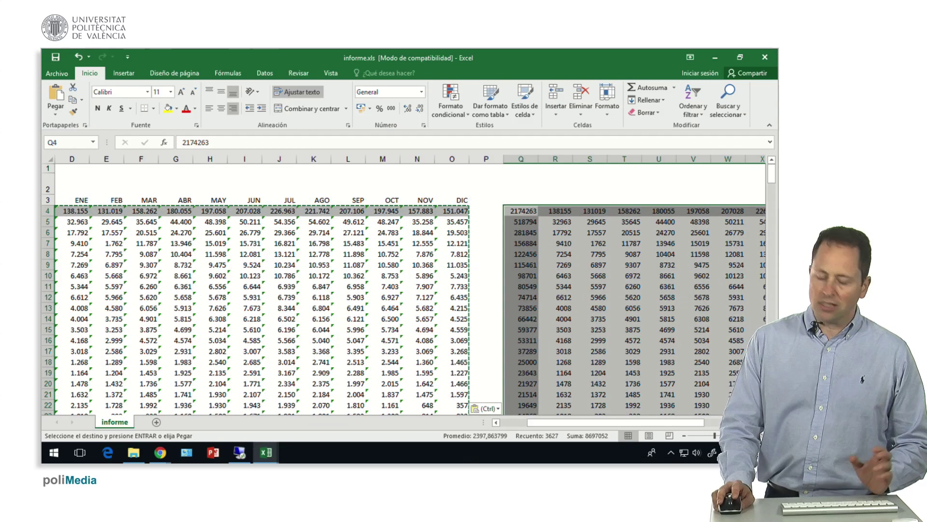
key("ctrl+c")
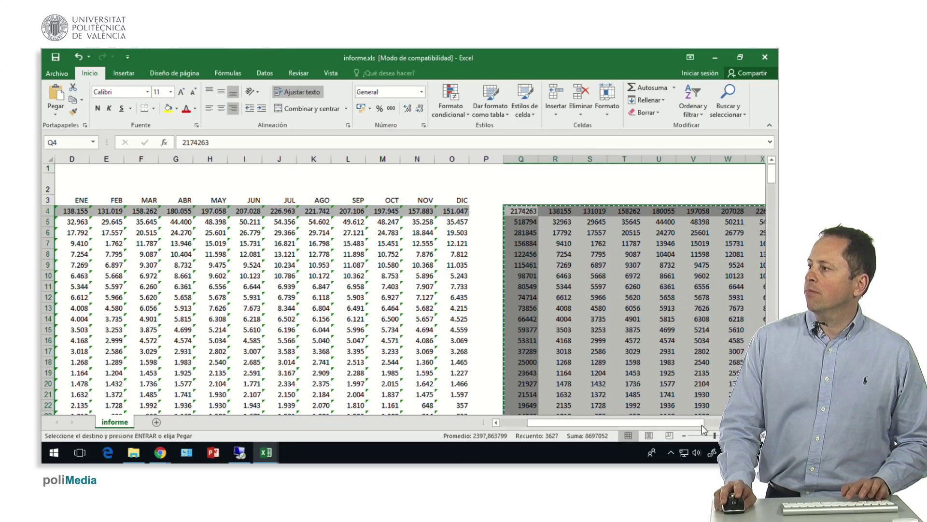
left_click(515, 423)
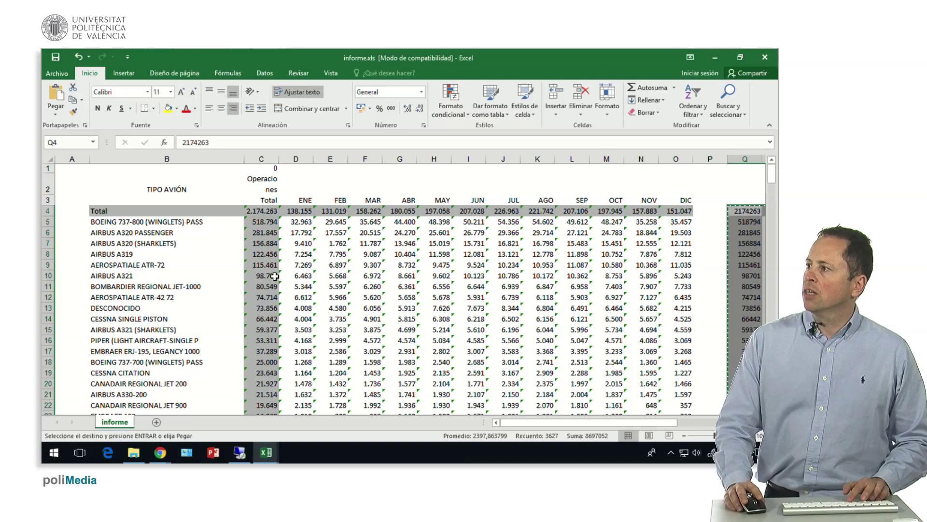
Paste the converted numbers over C4 as Valores only, then check that D8 holds a number
left_click(259, 210)
right_click(258, 210)
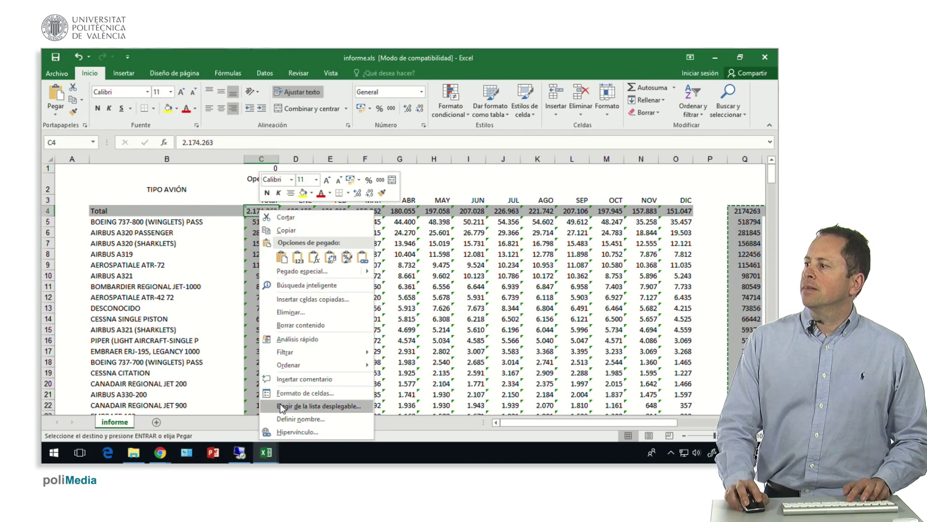
left_click(287, 271)
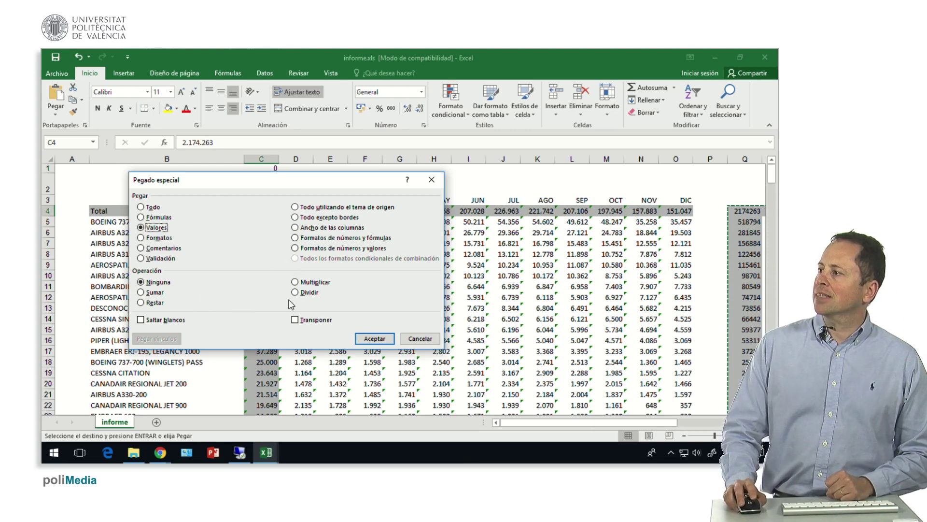
left_click(382, 338)
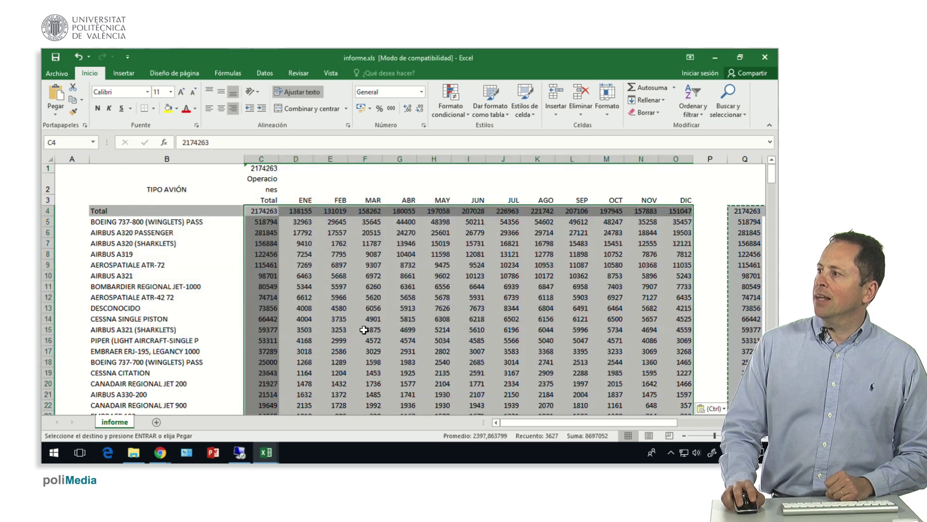
left_click(305, 254)
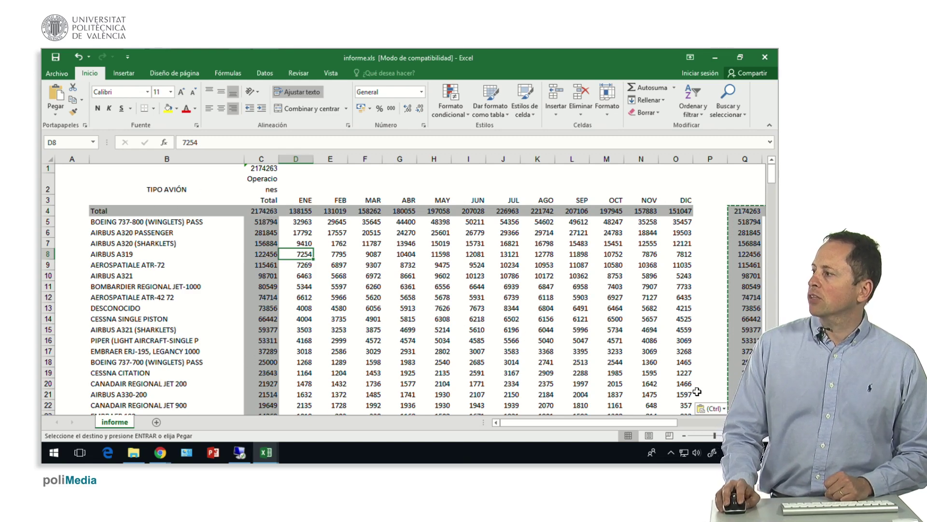
Select columns Q through AC by their headers, choose Eliminar, and move back left
left_click(715, 422)
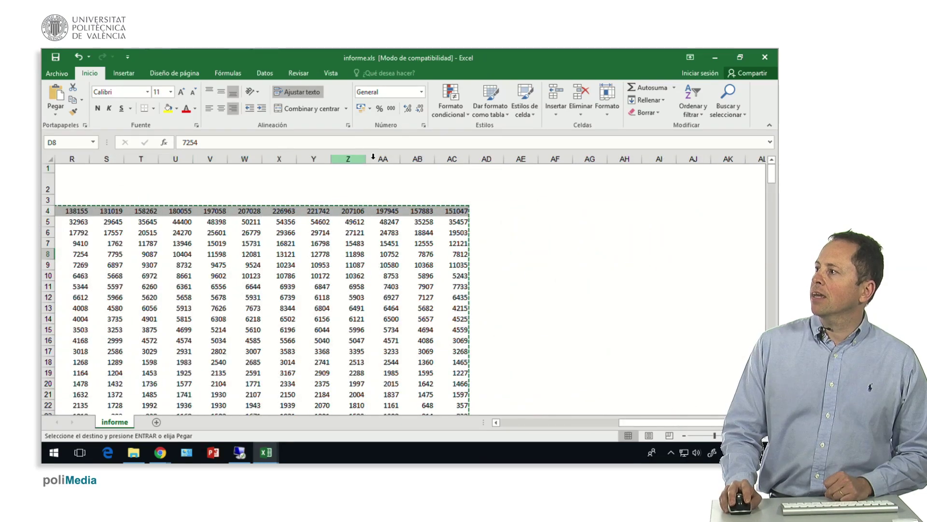
mouse_move(452, 158)
left_mouse_down()
mouse_move(102, 156)
mouse_move(132, 157)
left_mouse_up()
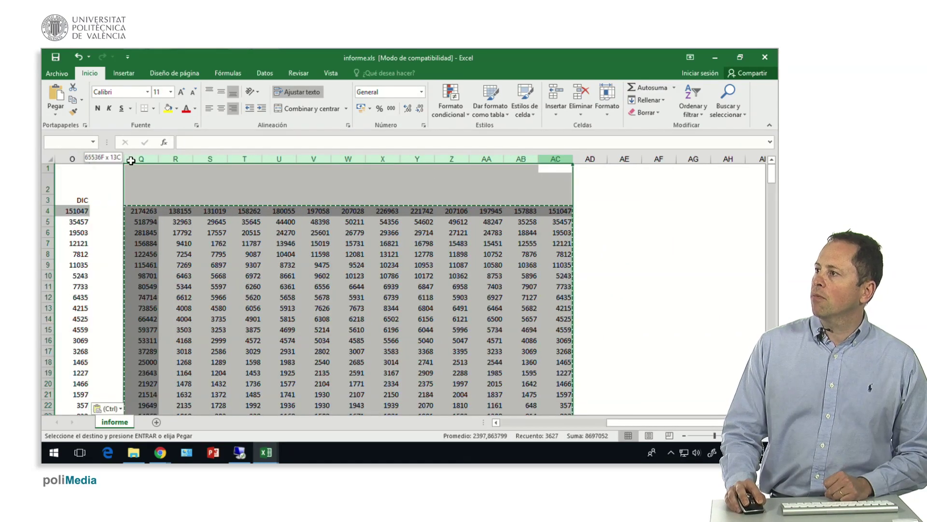
right_click(164, 233)
left_click(190, 322)
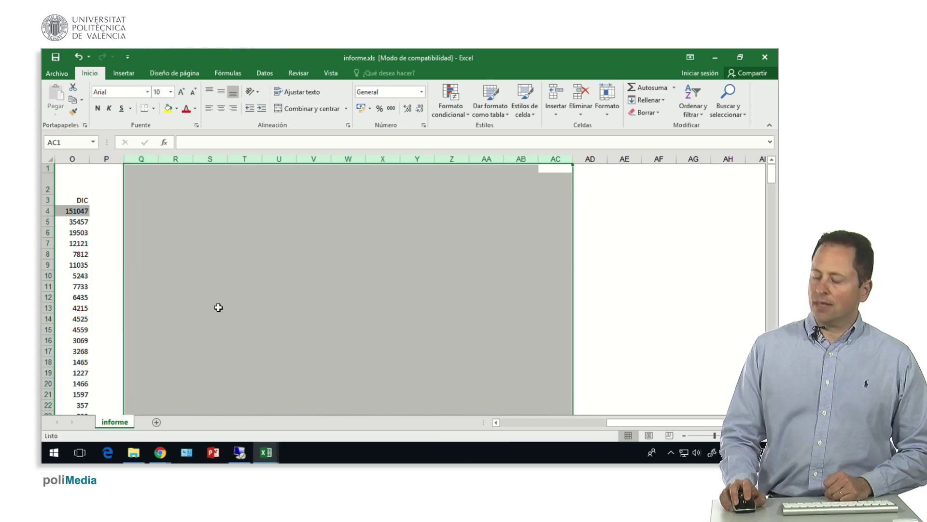
key("Left")
key("Left")
key("Left")
key("Left")
key("Left")
key("Left")
key("Left")
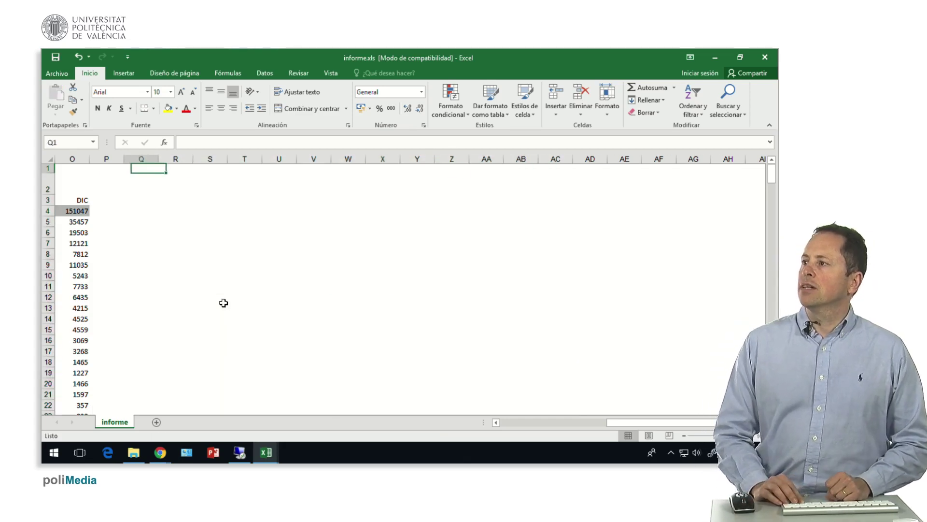
key("Left")
key("Left")
key("Left")
key("Left")
key("Left")
key("Left")
key("Left")
key("Left")
key("Left")
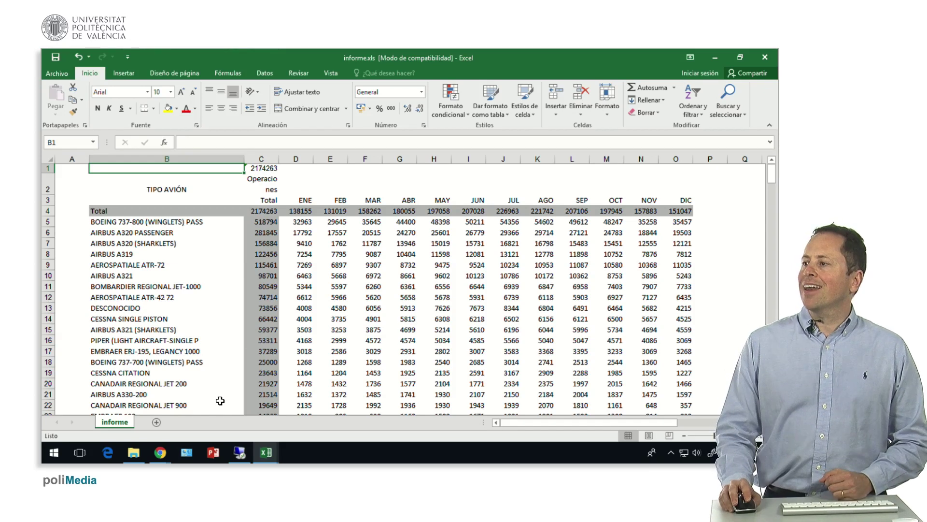
left_click(160, 454)
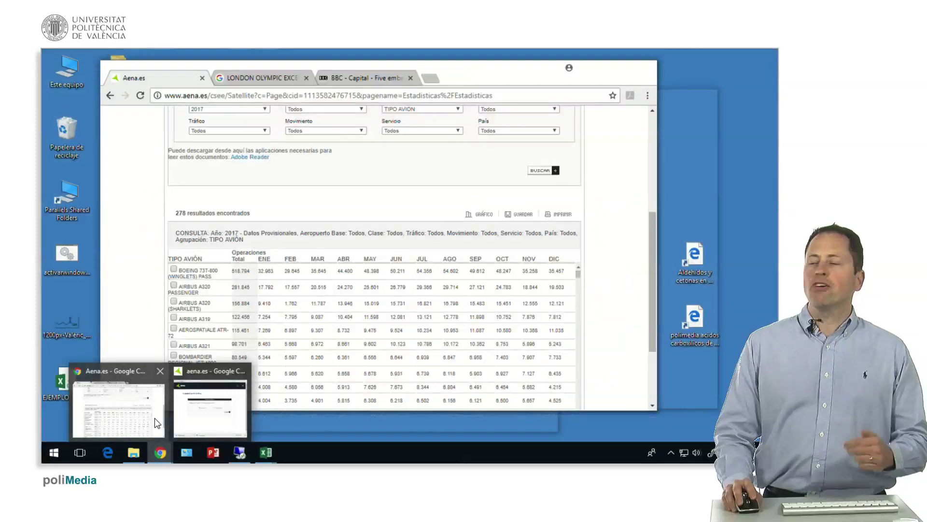
Bring the Aena.es Chrome window forward and switch to the BBC Capital spreadsheet-errors tab
left_click(155, 418)
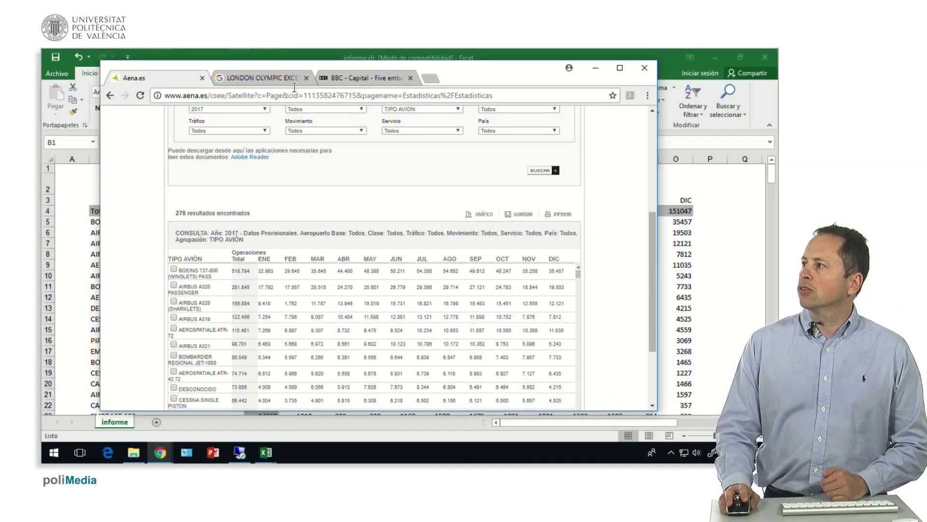
left_click(356, 77)
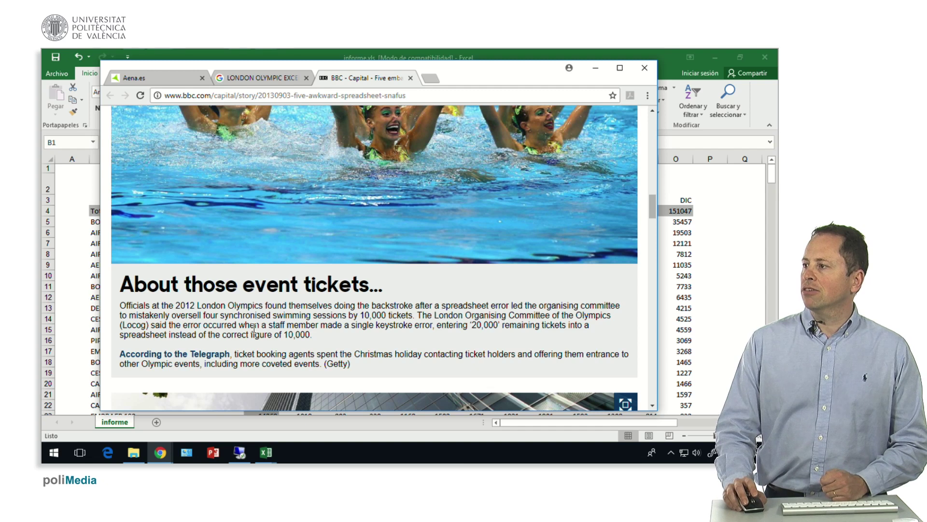
scroll(260, 321, "up", 2)
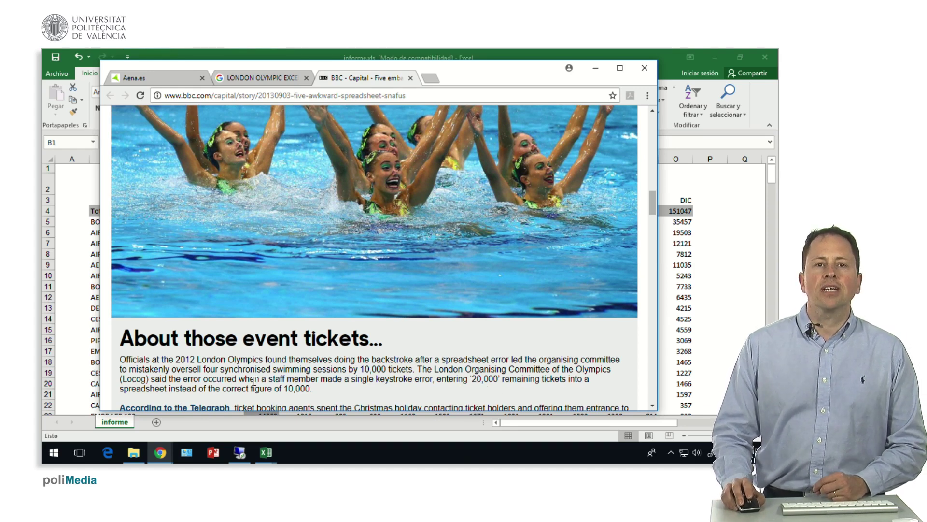
scroll(265, 381, "down", 5)
scroll(265, 330, "down", 5)
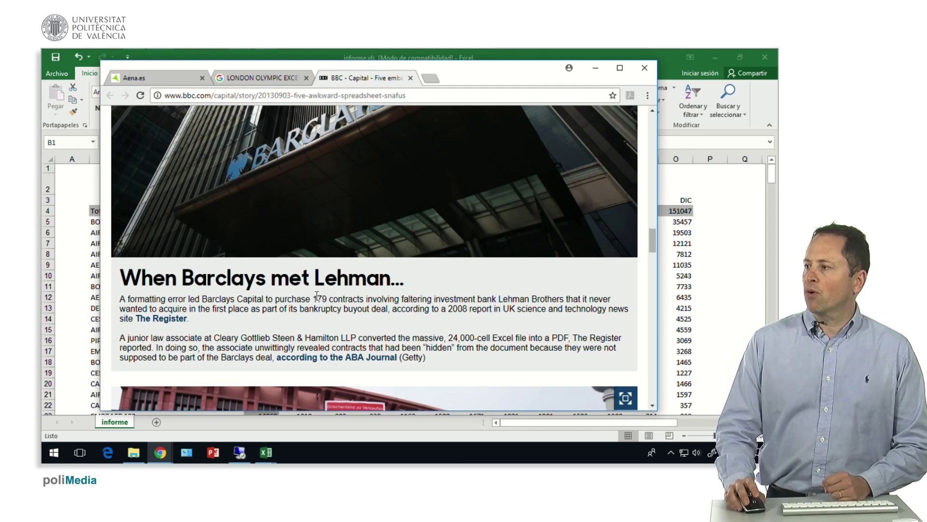
Scroll through the BBC article's remaining sections, then switch back to the Excel workbook
scroll(293, 317, "down", 1)
scroll(295, 317, "down", 3)
scroll(297, 318, "down", 3)
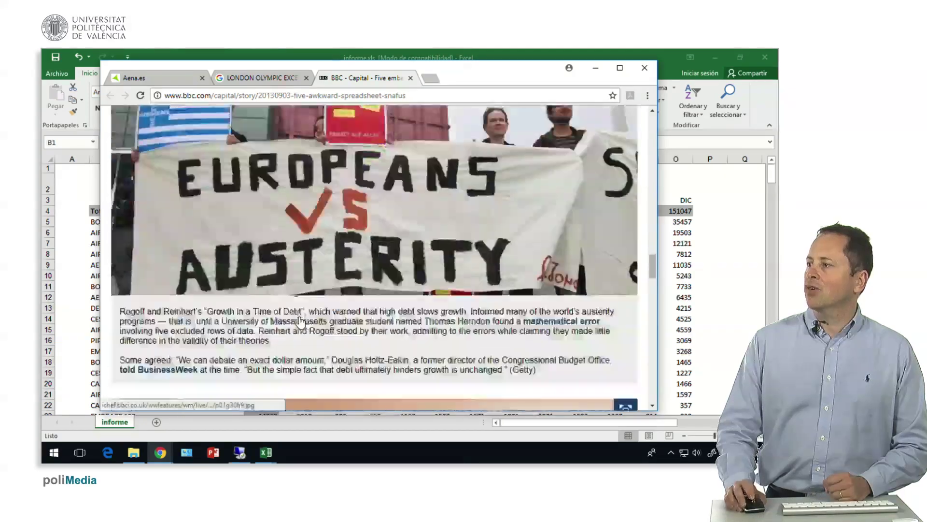
scroll(299, 319, "down", 10)
scroll(303, 320, "up", 1)
scroll(303, 319, "up", 3)
scroll(302, 316, "up", 3)
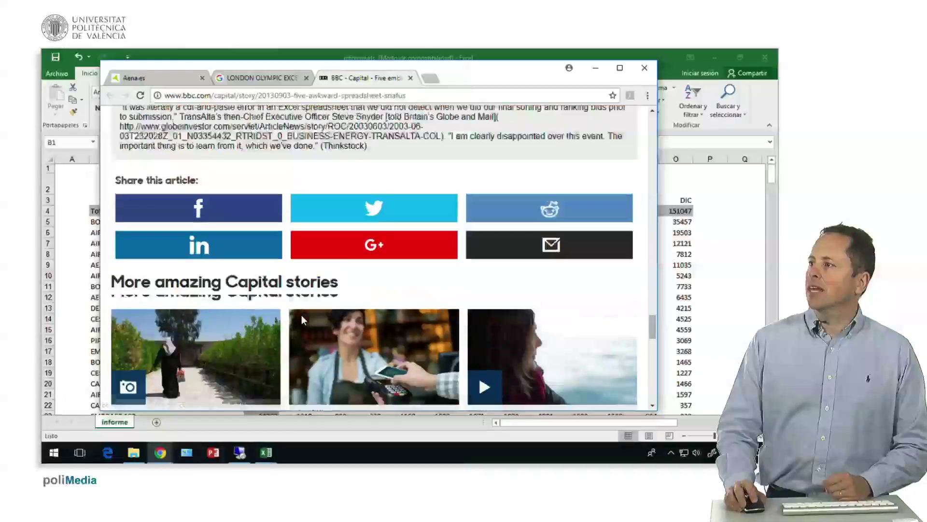
scroll(302, 314, "up", 10)
scroll(302, 315, "down", 2)
scroll(302, 315, "down", 2)
scroll(302, 315, "down", 1)
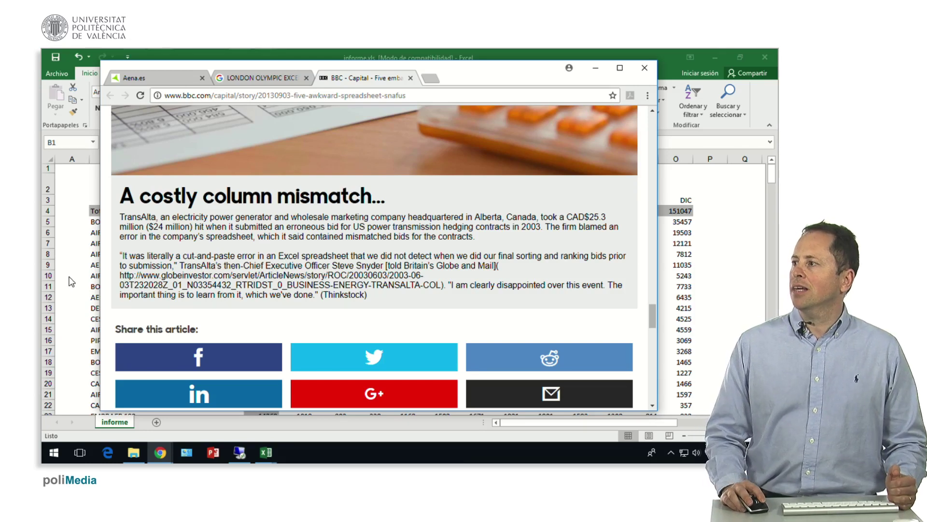
key("alt+Tab")
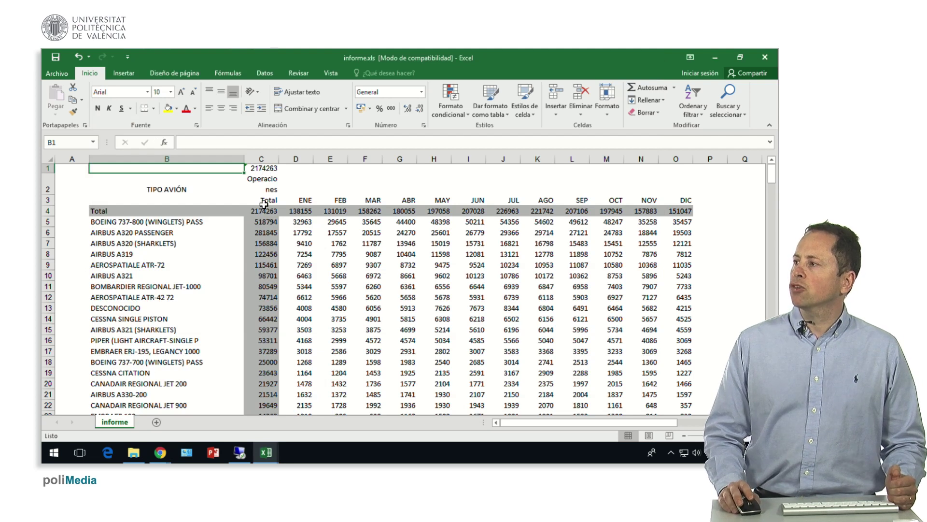